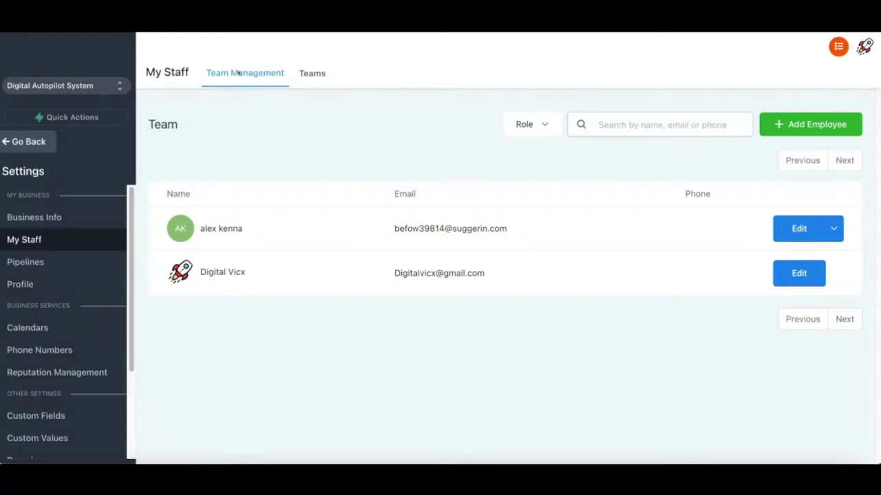
Start a new employee entry and enter their first and last name under User Info
{"action": "left_click", "coordinate": [818, 126]}
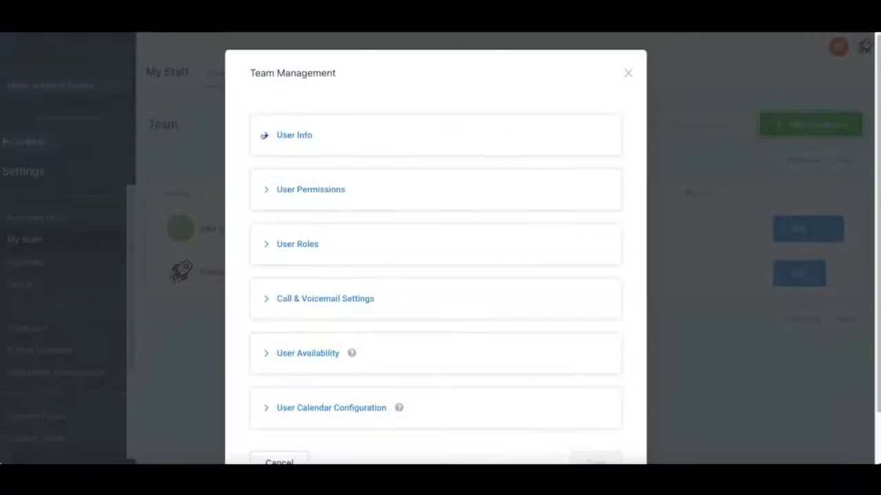
{"action": "left_click", "coordinate": [265, 135]}
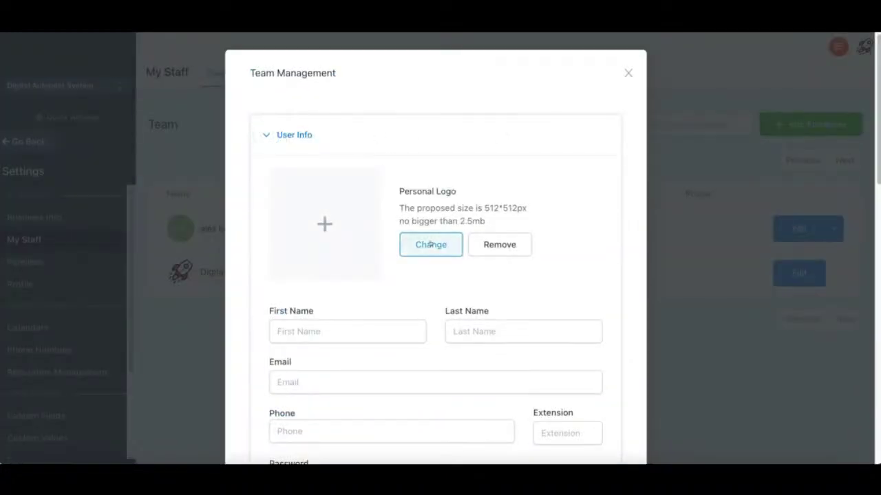
{"action": "left_click", "coordinate": [314, 331]}
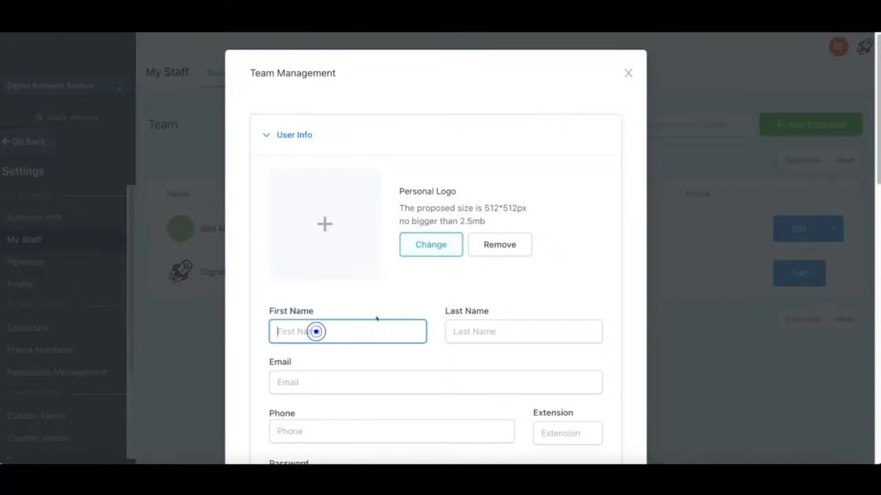
{"action": "type", "text": "SOM"}
{"action": "left_click", "coordinate": [544, 331]}
{"action": "type", "text": "S"}
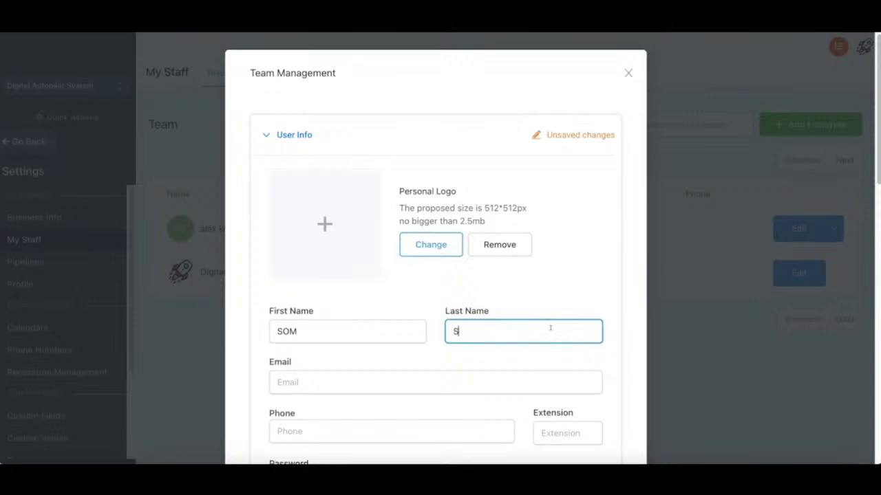
{"action": "type", "text": "S"}
{"action": "left_click", "coordinate": [331, 329]}
{"action": "type", "text": "S"}
Enter the employee's Gmail e-mail address, correcting the typos along the way
{"action": "scroll", "coordinate": [376, 329], "scroll_direction": "down", "scroll_amount": 1}
{"action": "left_click", "coordinate": [313, 353]}
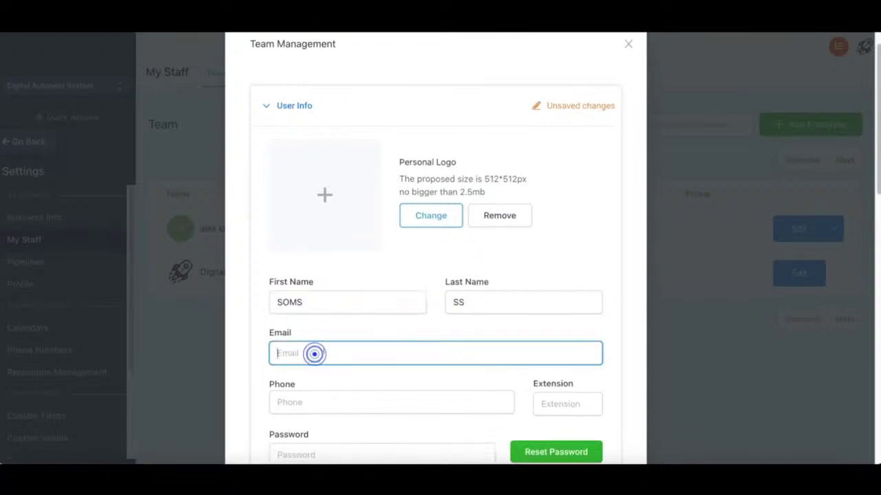
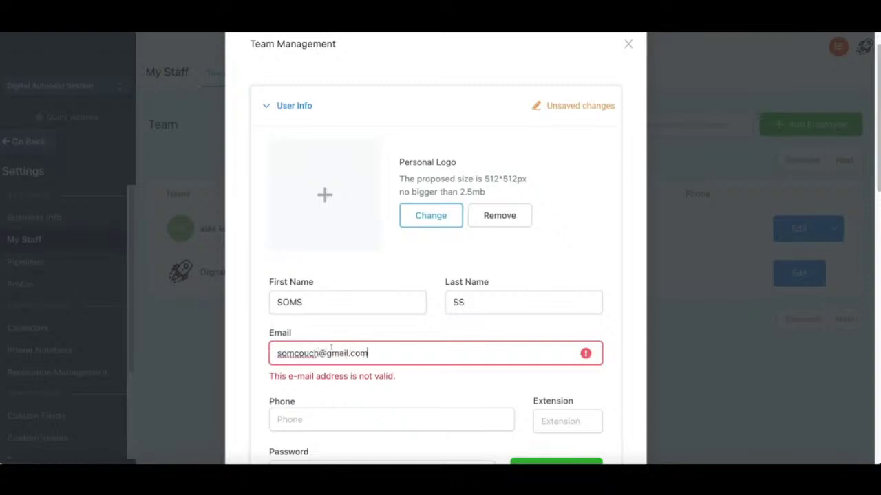
{"action": "scroll", "coordinate": [335, 342], "scroll_direction": "down", "scroll_amount": 2}
{"action": "scroll", "coordinate": [344, 255], "scroll_direction": "down", "scroll_amount": 1}
{"action": "left_click", "coordinate": [355, 234]}
{"action": "scroll", "coordinate": [447, 249], "scroll_direction": "down", "scroll_amount": 3}
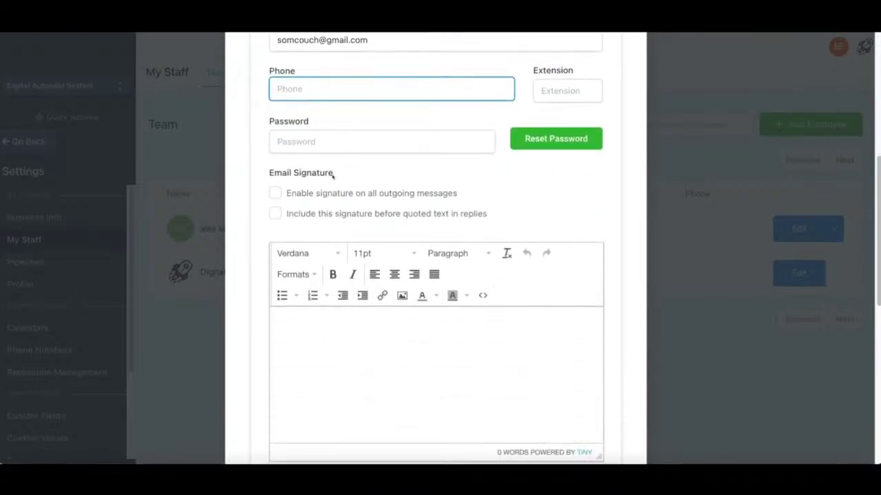
Autofill the employee's password from a saved login and clear the Extension field
{"action": "left_click", "coordinate": [331, 144]}
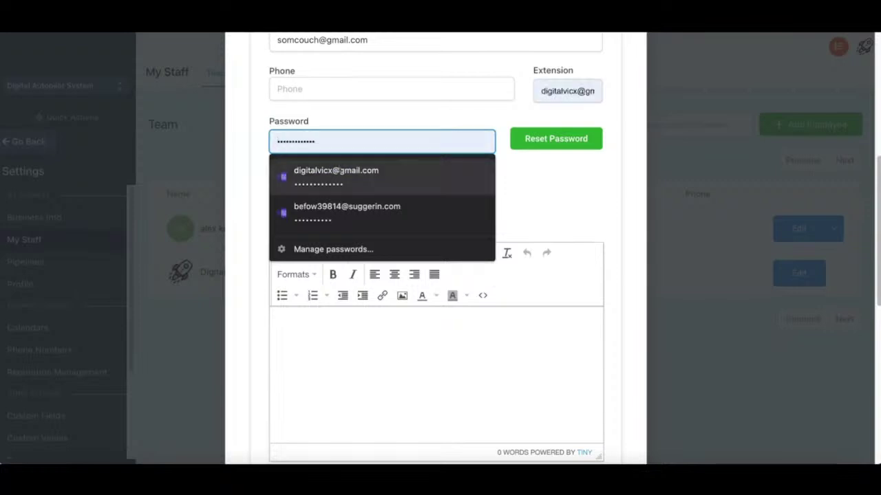
{"action": "left_click", "coordinate": [340, 172]}
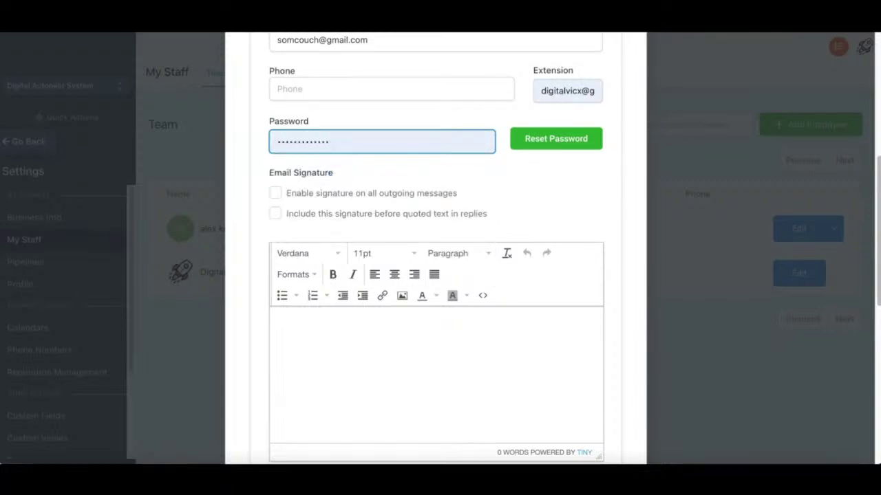
{"action": "left_click", "coordinate": [541, 90]}
{"action": "key", "text": "ctrl+a"}
{"action": "key", "text": "BackSpace"}
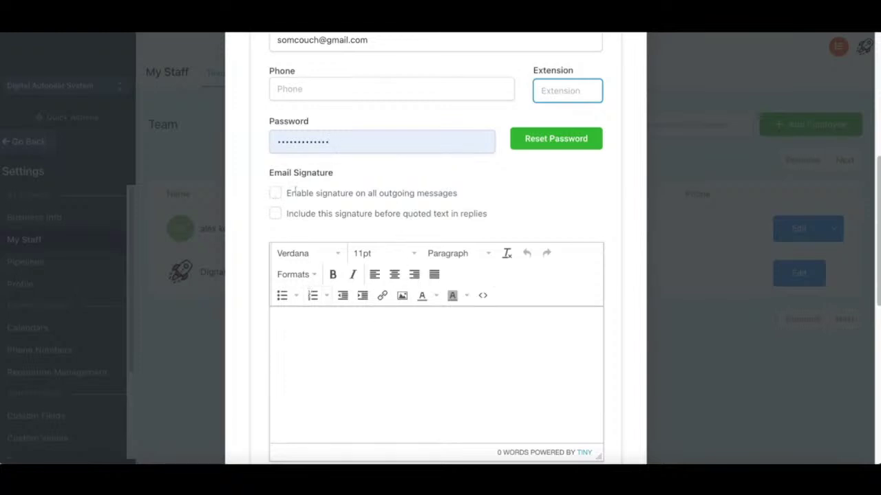
Look over the e-mail signature editor further down the form
{"action": "scroll", "coordinate": [390, 237], "scroll_direction": "down", "scroll_amount": 2}
{"action": "left_click", "coordinate": [377, 197]}
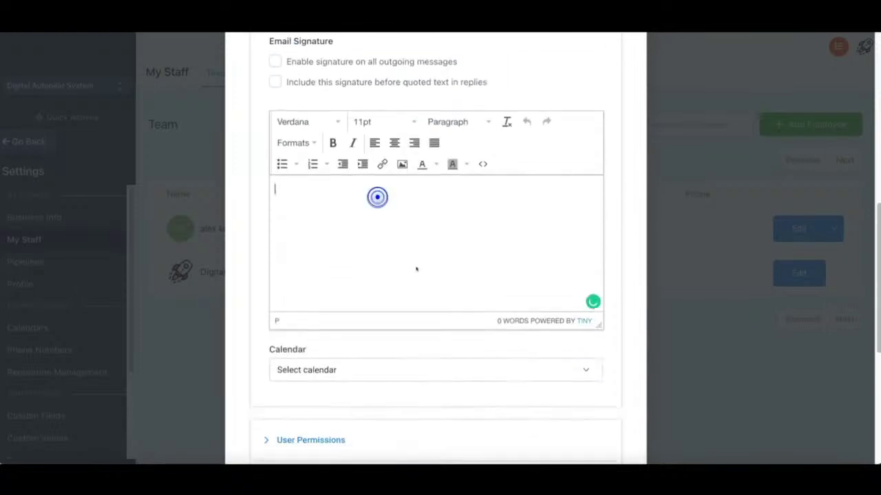
{"action": "scroll", "coordinate": [367, 150], "scroll_direction": "down", "scroll_amount": 5}
{"action": "scroll", "coordinate": [365, 215], "scroll_direction": "up", "scroll_amount": 6}
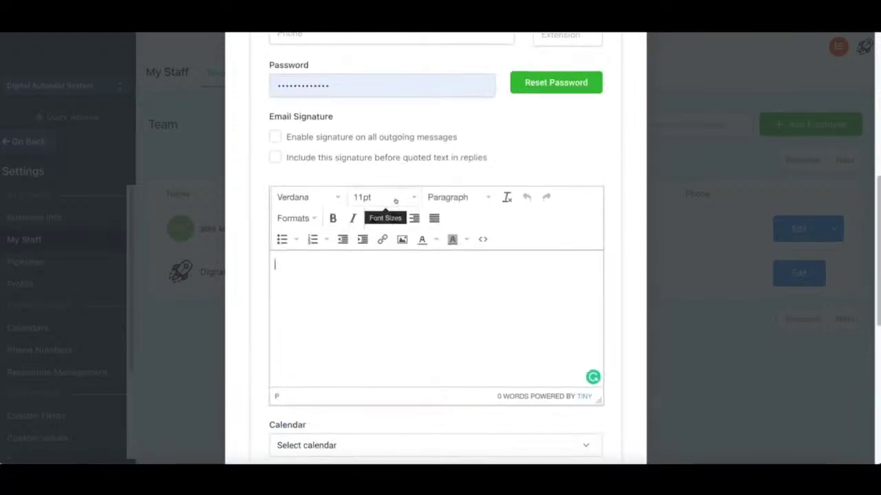
{"action": "scroll", "coordinate": [362, 214], "scroll_direction": "down", "scroll_amount": 5}
{"action": "scroll", "coordinate": [361, 214], "scroll_direction": "up", "scroll_amount": 6}
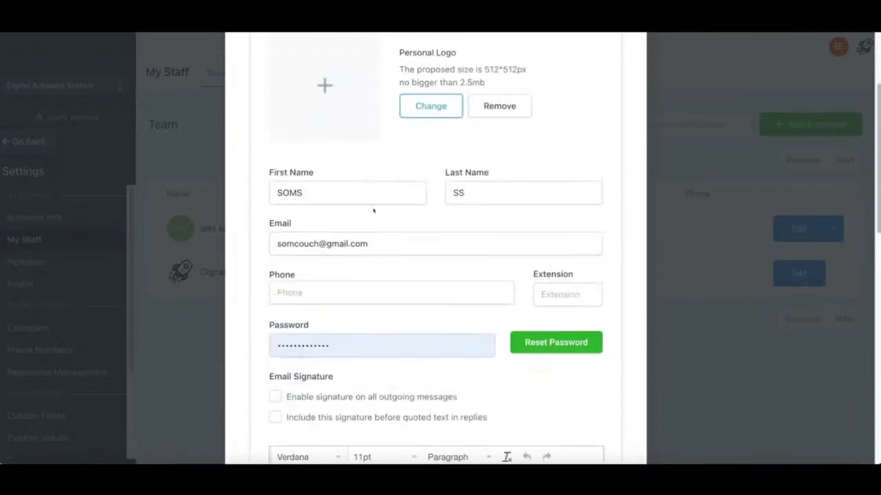
{"action": "scroll", "coordinate": [381, 212], "scroll_direction": "up", "scroll_amount": 2}
Set the personal logo to 1383260.png and save the new employee
{"action": "left_click", "coordinate": [447, 243]}
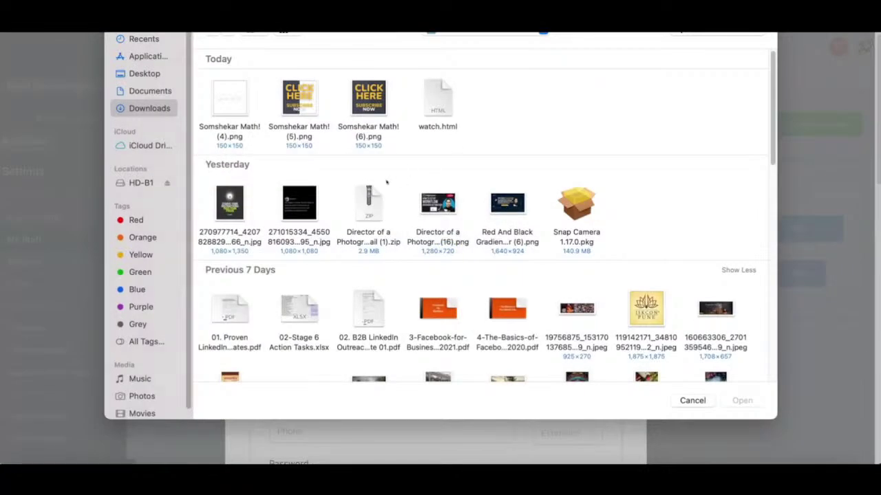
{"action": "scroll", "coordinate": [590, 256], "scroll_direction": "down", "scroll_amount": 10}
{"action": "scroll", "coordinate": [569, 263], "scroll_direction": "down", "scroll_amount": 5}
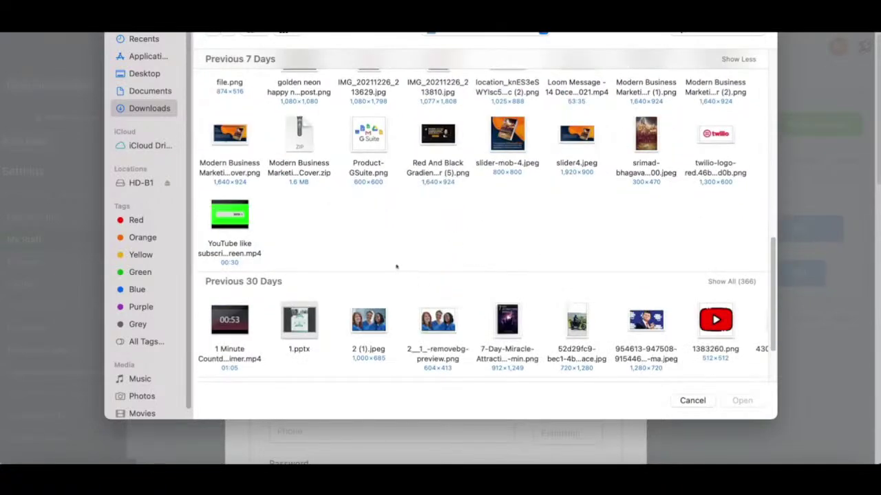
{"action": "scroll", "coordinate": [401, 266], "scroll_direction": "down", "scroll_amount": 3}
{"action": "left_click", "coordinate": [716, 237]}
{"action": "left_click", "coordinate": [740, 400]}
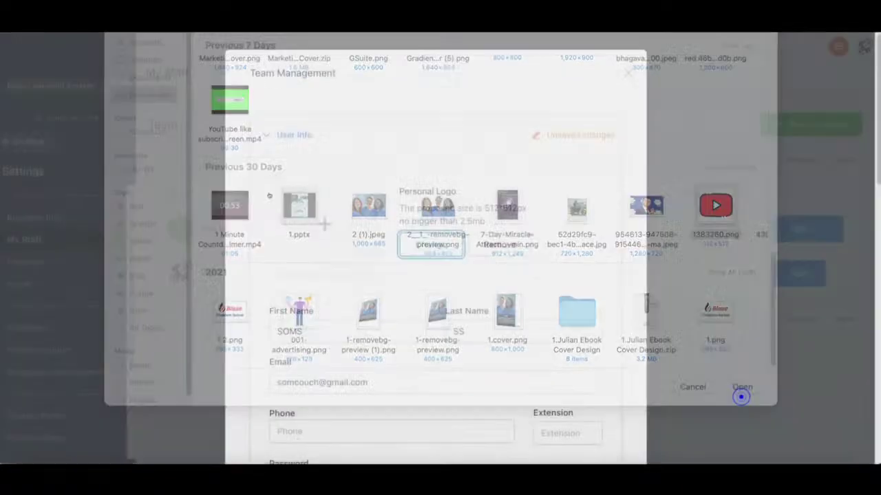
{"action": "scroll", "coordinate": [544, 323], "scroll_direction": "down", "scroll_amount": 10}
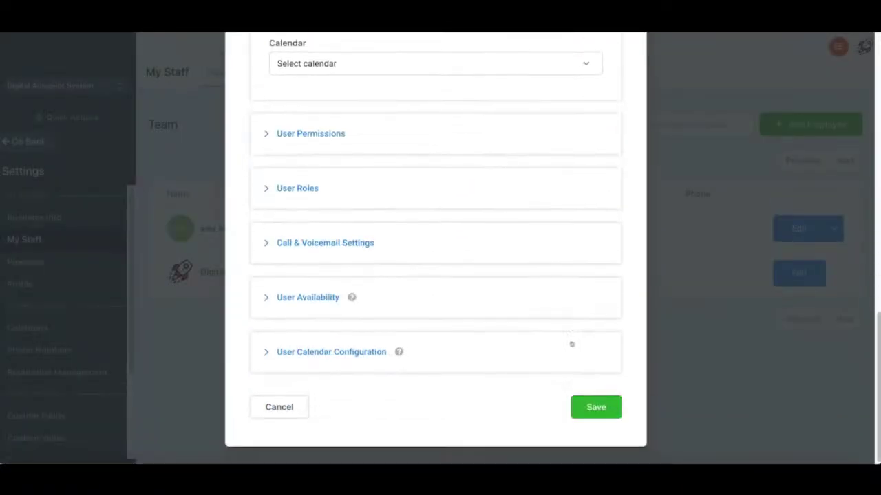
{"action": "left_click", "coordinate": [600, 411]}
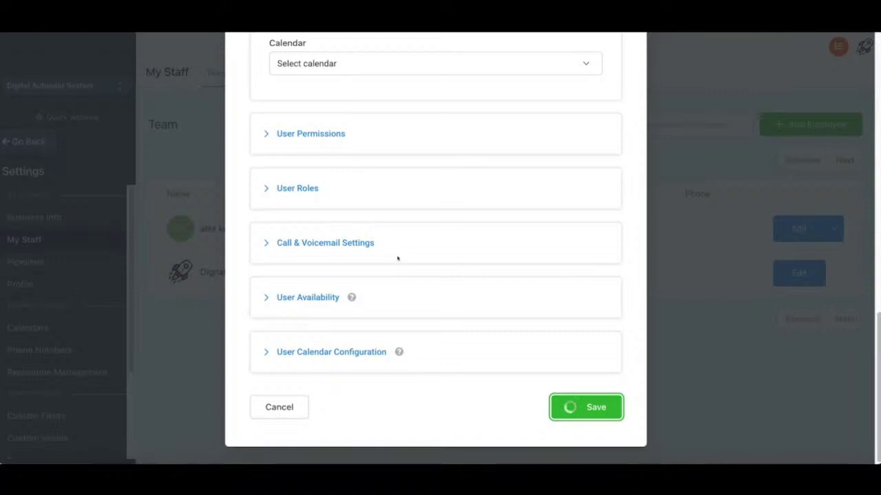
{"action": "scroll", "coordinate": [397, 257], "scroll_direction": "up", "scroll_amount": 3}
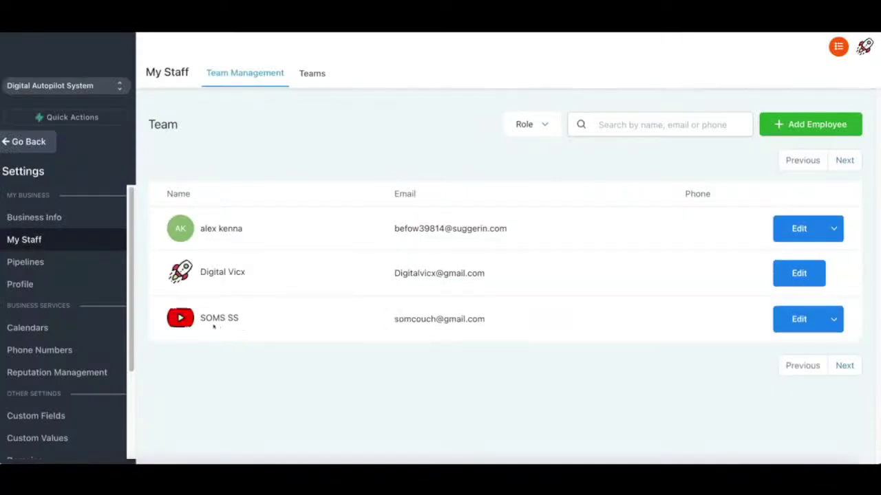
Reopen the new employee for editing and expand User Permissions to review the switches
{"action": "left_click", "coordinate": [788, 323]}
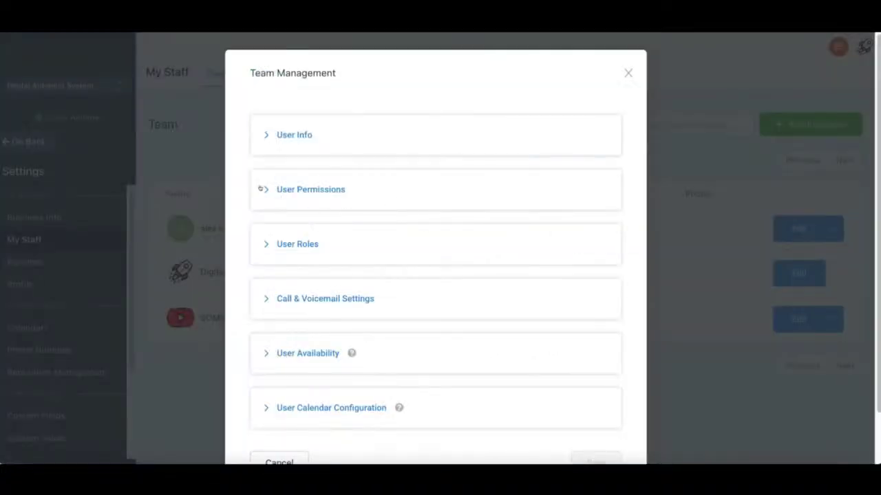
{"action": "left_click", "coordinate": [267, 135]}
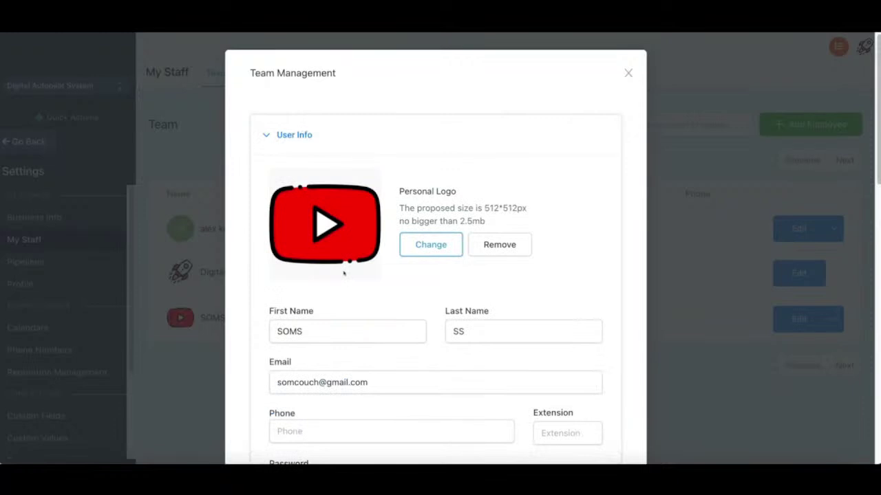
{"action": "scroll", "coordinate": [316, 219], "scroll_direction": "down", "scroll_amount": 2}
{"action": "scroll", "coordinate": [295, 177], "scroll_direction": "up", "scroll_amount": 3}
{"action": "left_click", "coordinate": [275, 134]}
{"action": "left_click", "coordinate": [288, 189]}
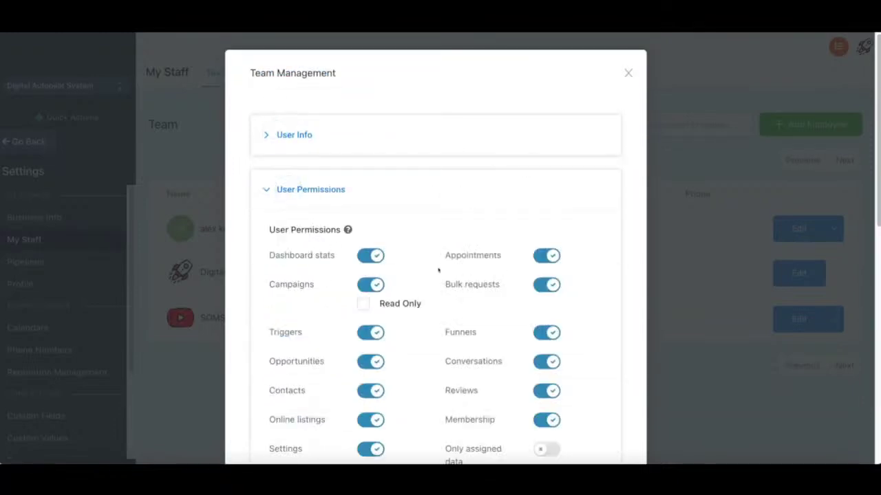
{"action": "scroll", "coordinate": [438, 270], "scroll_direction": "down", "scroll_amount": 1}
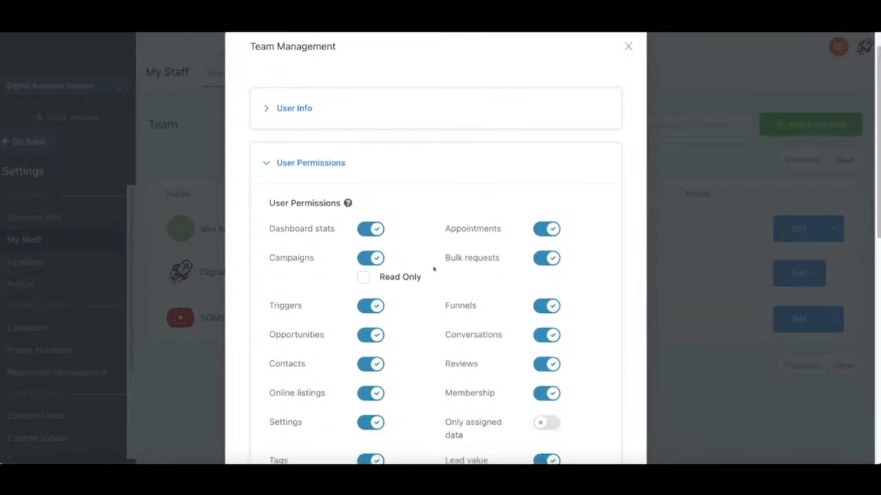
{"action": "scroll", "coordinate": [433, 269], "scroll_direction": "down", "scroll_amount": 4}
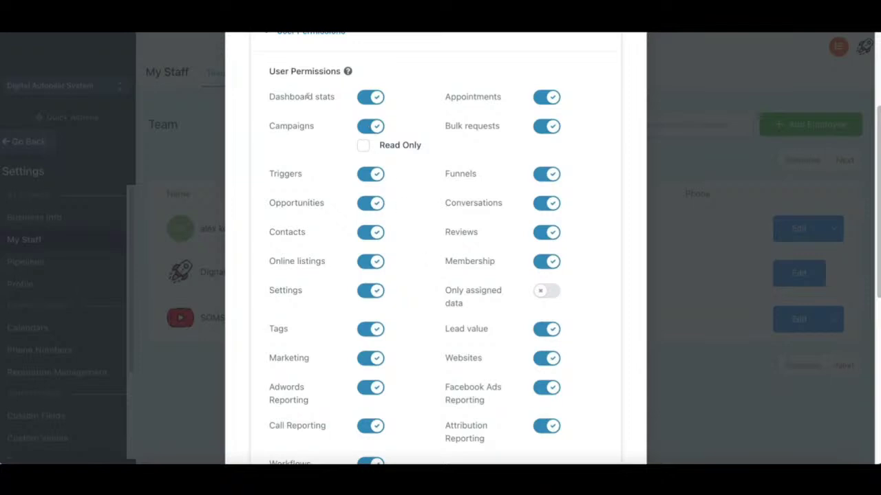
{"action": "triple_click", "coordinate": [334, 97]}
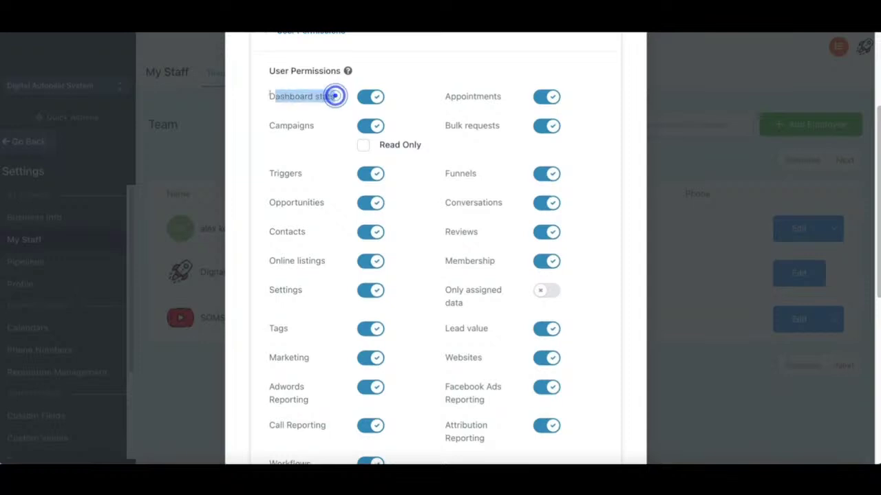
{"action": "left_click", "coordinate": [345, 105]}
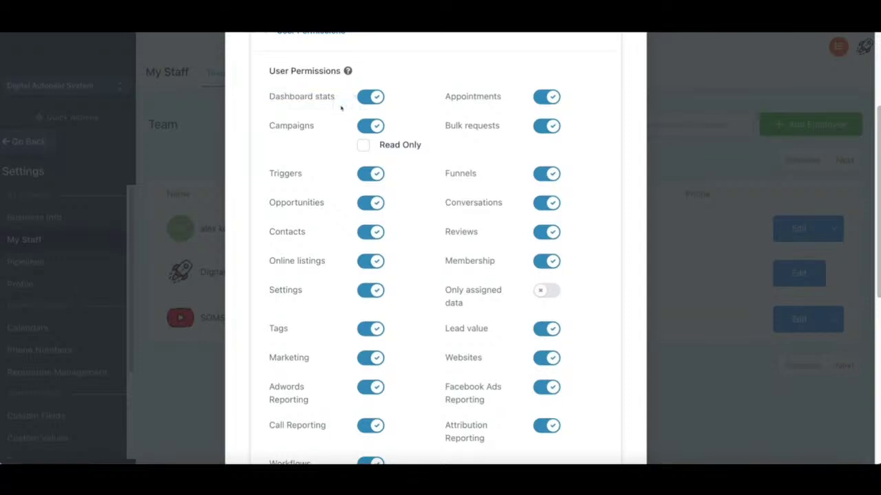
{"action": "triple_click", "coordinate": [341, 96]}
{"action": "left_click", "coordinate": [336, 103]}
{"action": "left_click", "coordinate": [337, 108]}
{"action": "left_click", "coordinate": [371, 96]}
{"action": "left_click", "coordinate": [372, 97]}
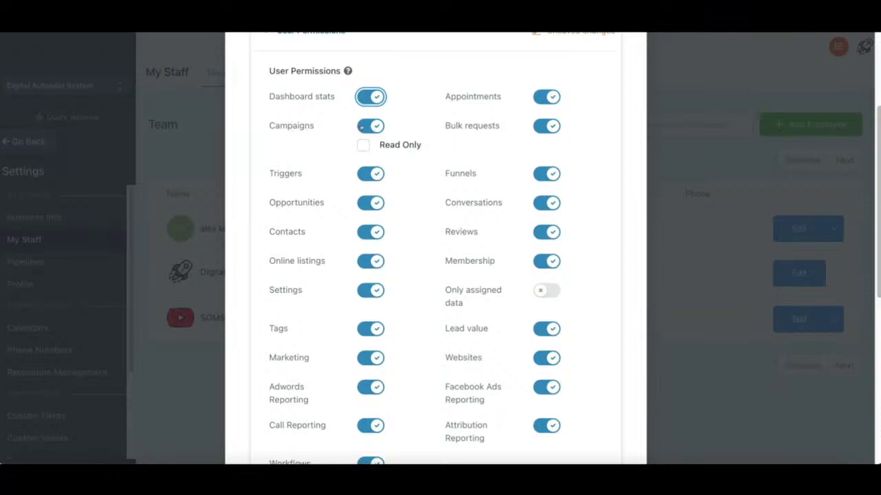
Switch the Campaigns permission off, leaving the other permissions unchanged
{"action": "left_click", "coordinate": [365, 126]}
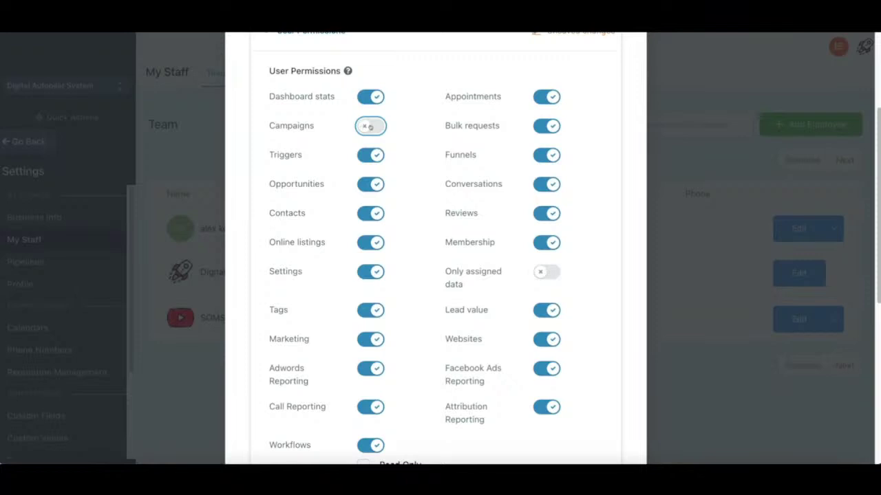
{"action": "left_click", "coordinate": [364, 126]}
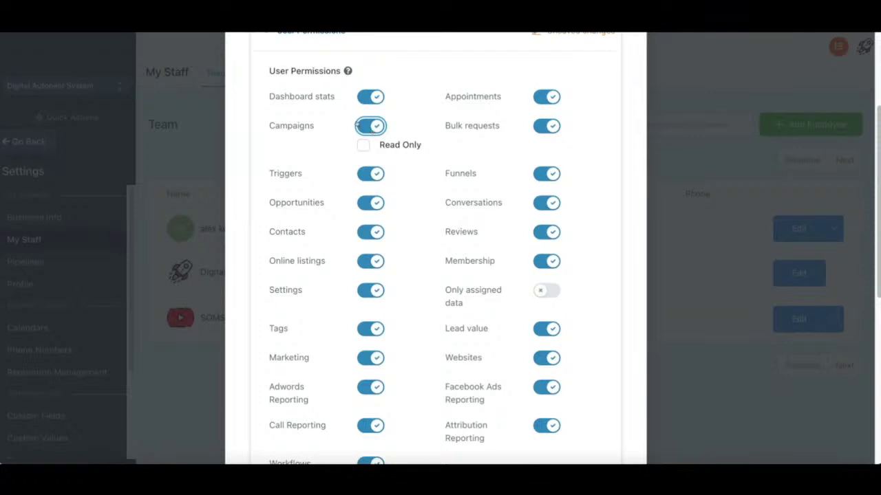
{"action": "left_click", "coordinate": [359, 126]}
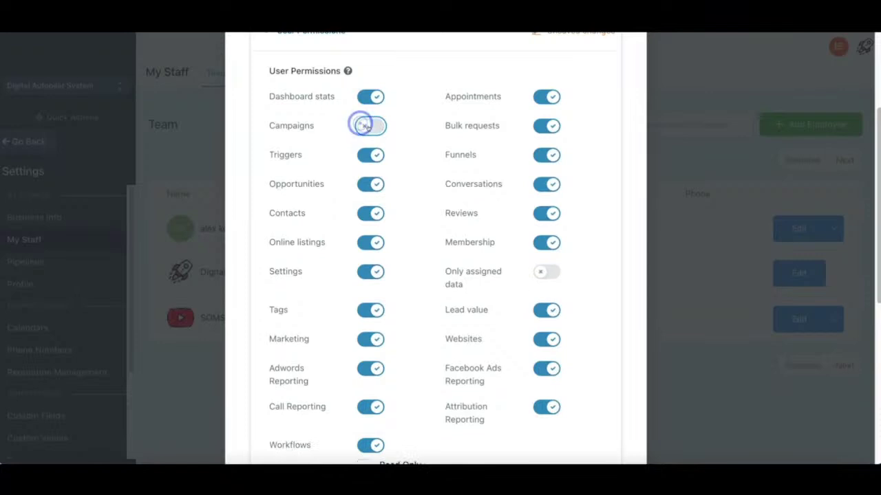
{"action": "left_click", "coordinate": [363, 126]}
{"action": "left_click", "coordinate": [366, 126]}
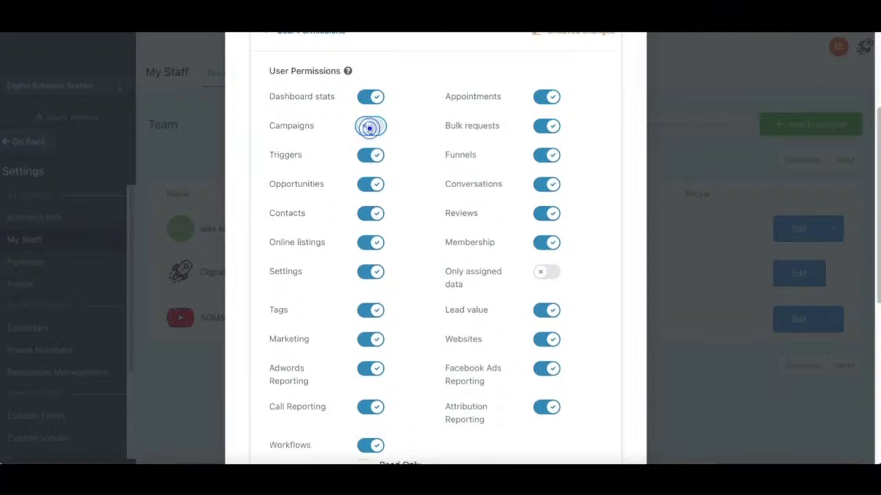
{"action": "left_click", "coordinate": [368, 127]}
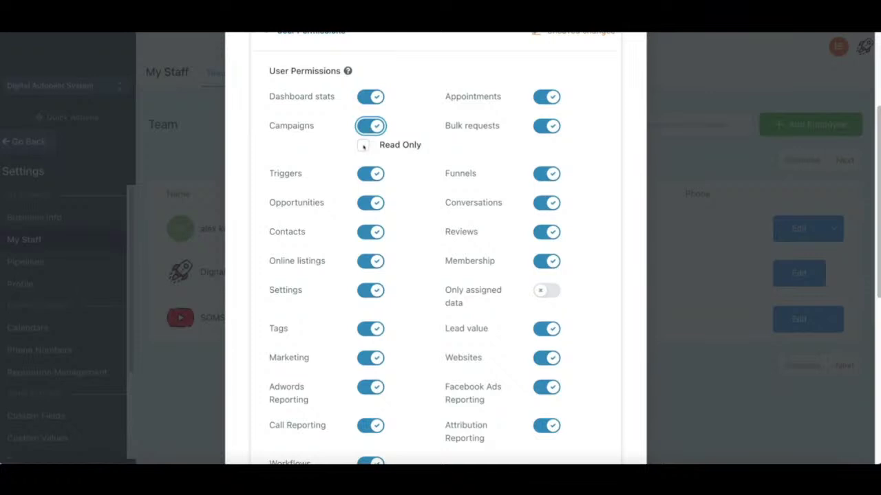
{"action": "left_click", "coordinate": [363, 145]}
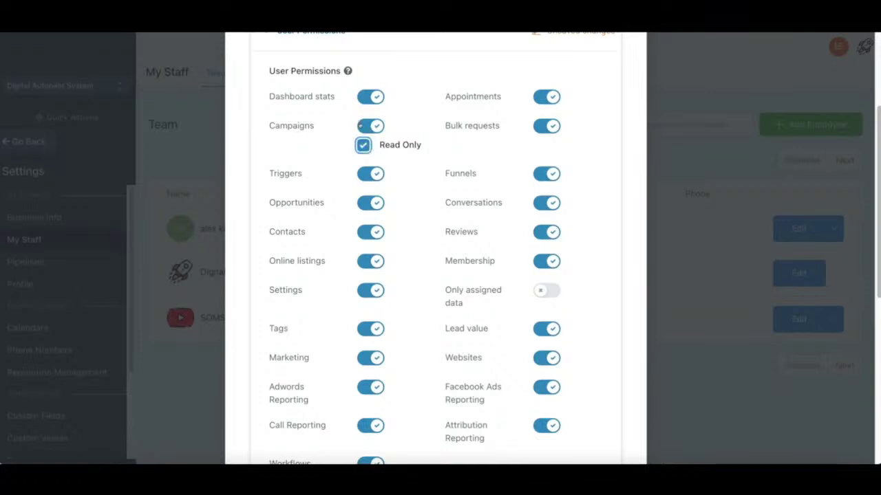
{"action": "left_click", "coordinate": [365, 126]}
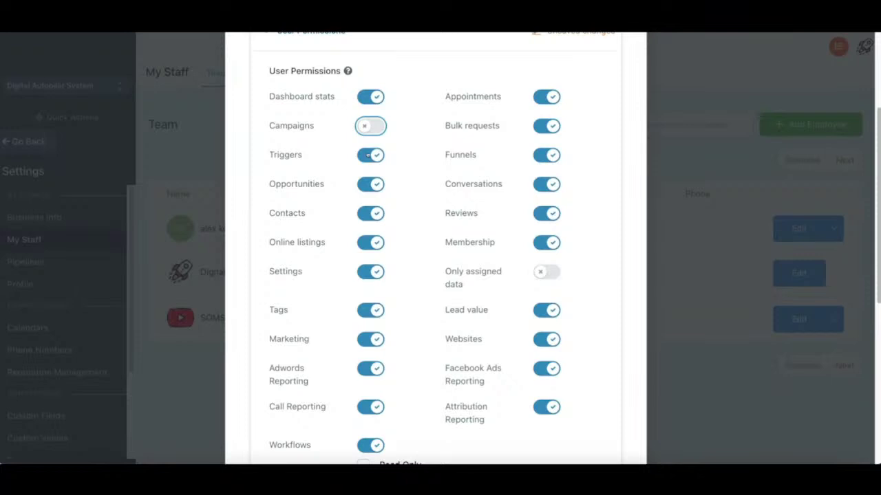
Toggle off the Triggers, Contacts, Online listings and Settings permissions
{"action": "left_click", "coordinate": [368, 156]}
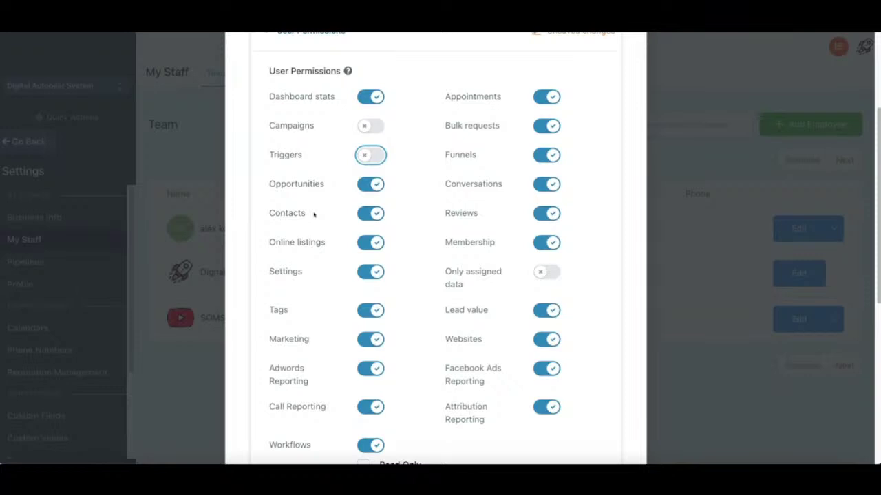
{"action": "left_click", "coordinate": [369, 213]}
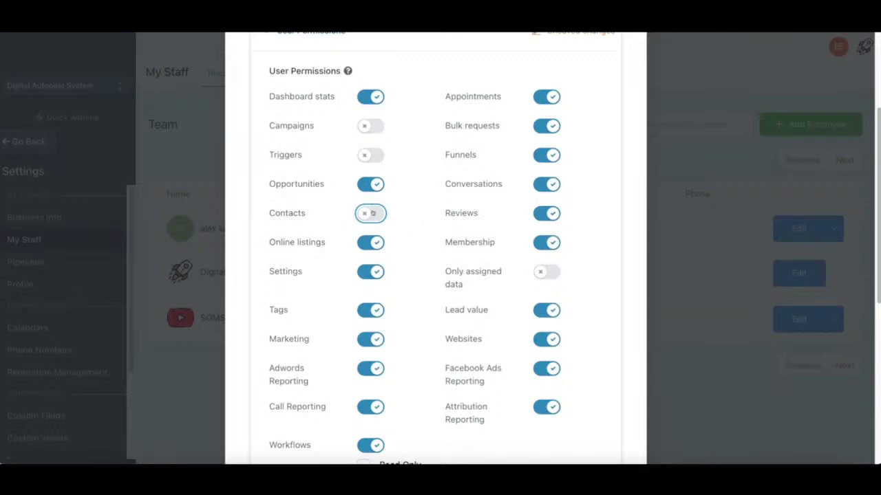
{"action": "left_click", "coordinate": [375, 214]}
{"action": "left_click", "coordinate": [378, 215]}
{"action": "left_click", "coordinate": [379, 215]}
{"action": "left_click", "coordinate": [357, 215]}
{"action": "left_click", "coordinate": [361, 214]}
{"action": "left_click", "coordinate": [361, 214]}
{"action": "left_click", "coordinate": [370, 214]}
{"action": "left_click", "coordinate": [367, 214]}
{"action": "left_click", "coordinate": [366, 214]}
{"action": "left_click", "coordinate": [367, 214]}
{"action": "left_click", "coordinate": [365, 244]}
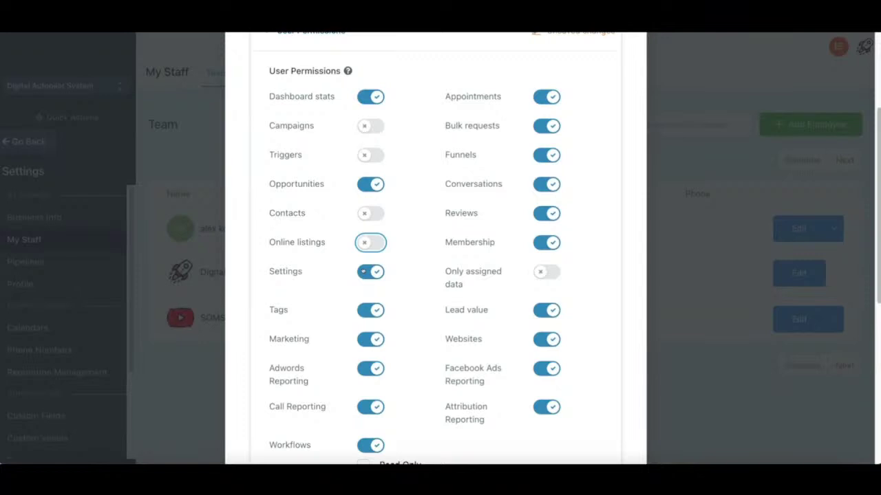
{"action": "left_click", "coordinate": [363, 272]}
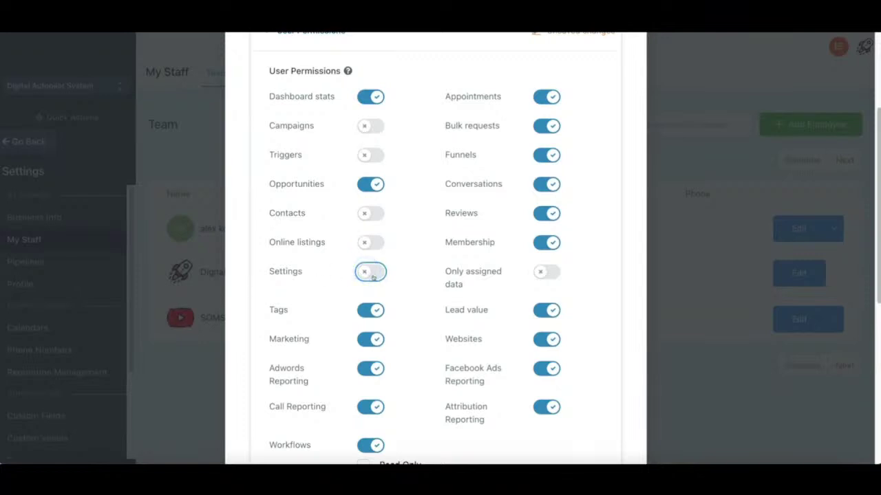
Toggle off Marketing, Adwords Reporting, Call Reporting, Tags and Workflows further down the permissions list
{"action": "scroll", "coordinate": [374, 275], "scroll_direction": "down", "scroll_amount": 3}
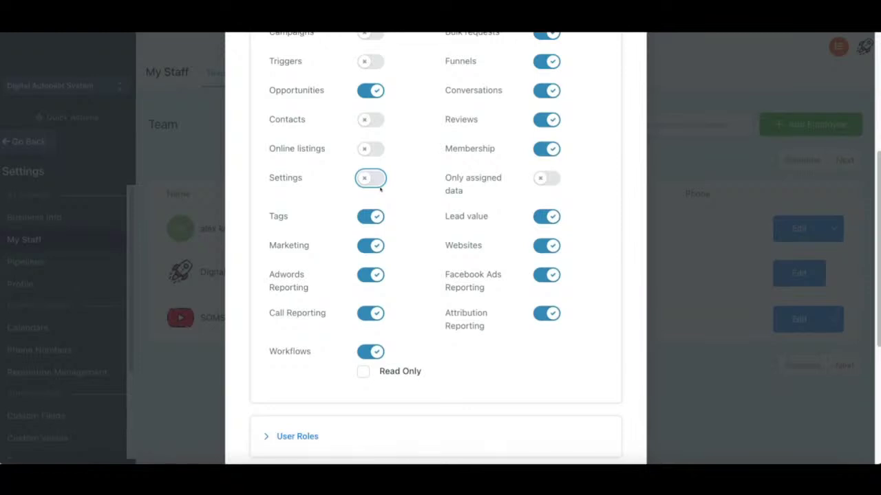
{"action": "double_click", "coordinate": [309, 178]}
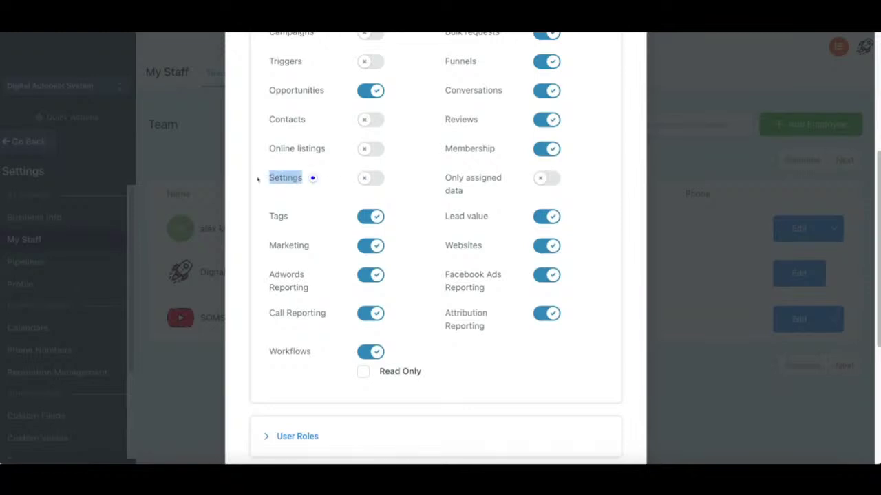
{"action": "left_click", "coordinate": [415, 188]}
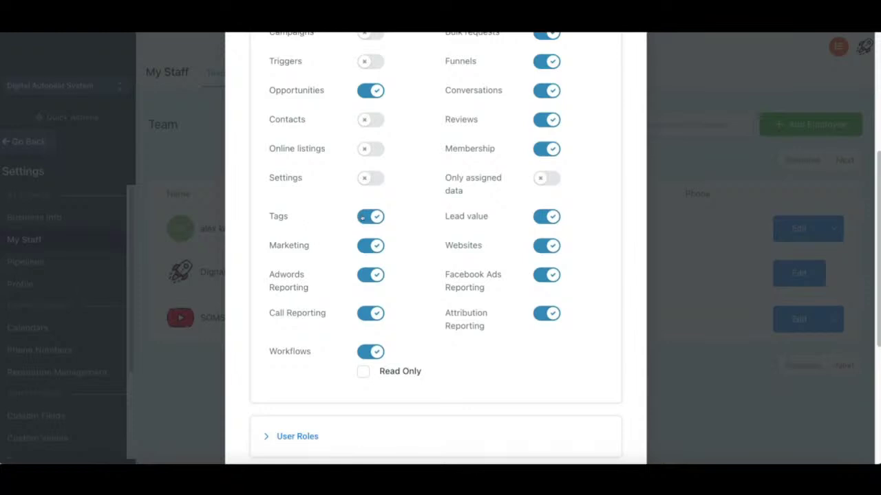
{"action": "left_click", "coordinate": [364, 246]}
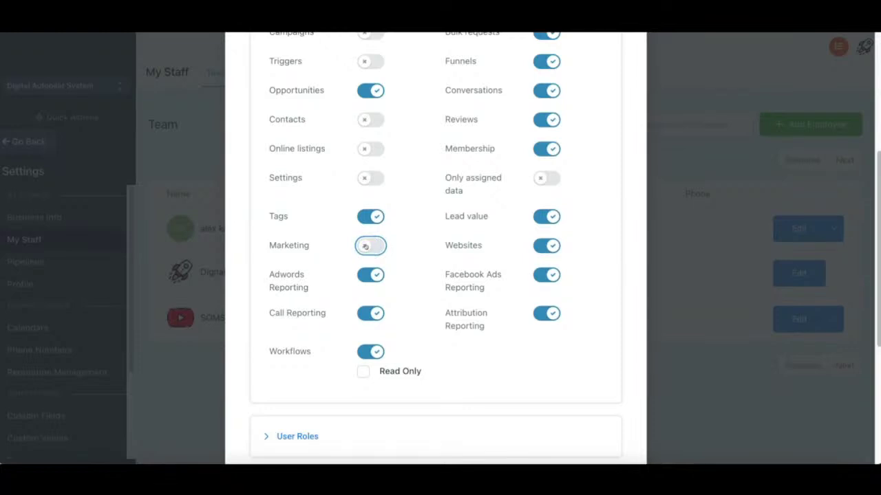
{"action": "left_click", "coordinate": [366, 276]}
{"action": "left_click", "coordinate": [371, 314]}
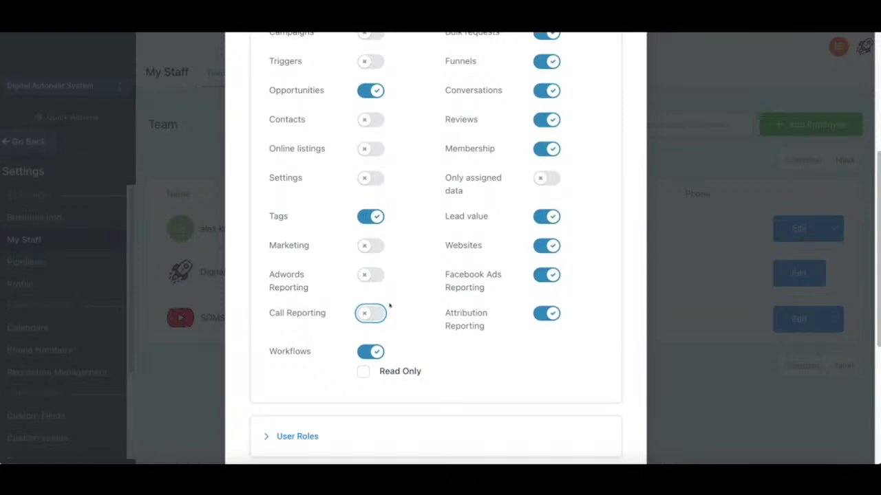
{"action": "left_click", "coordinate": [372, 218]}
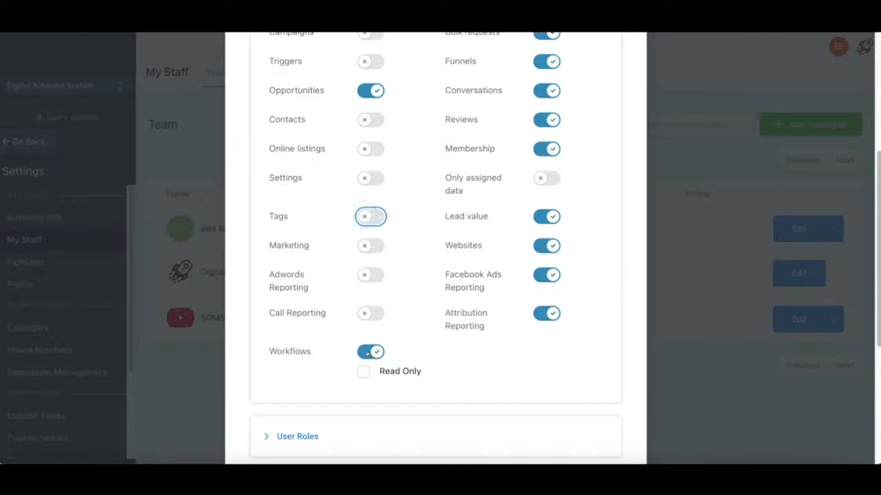
{"action": "left_click", "coordinate": [369, 352]}
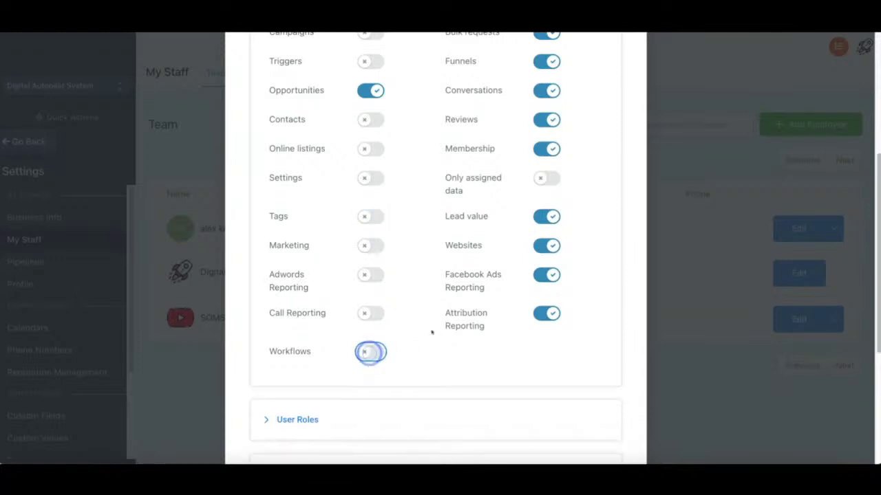
{"action": "scroll", "coordinate": [414, 332], "scroll_direction": "up", "scroll_amount": 5}
{"action": "scroll", "coordinate": [415, 332], "scroll_direction": "up", "scroll_amount": 1}
{"action": "scroll", "coordinate": [414, 330], "scroll_direction": "down", "scroll_amount": 5}
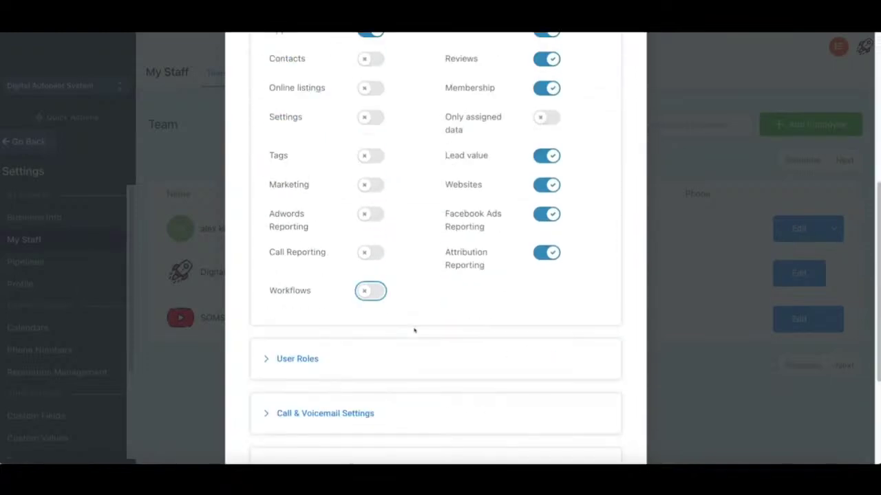
{"action": "scroll", "coordinate": [412, 331], "scroll_direction": "up", "scroll_amount": 2}
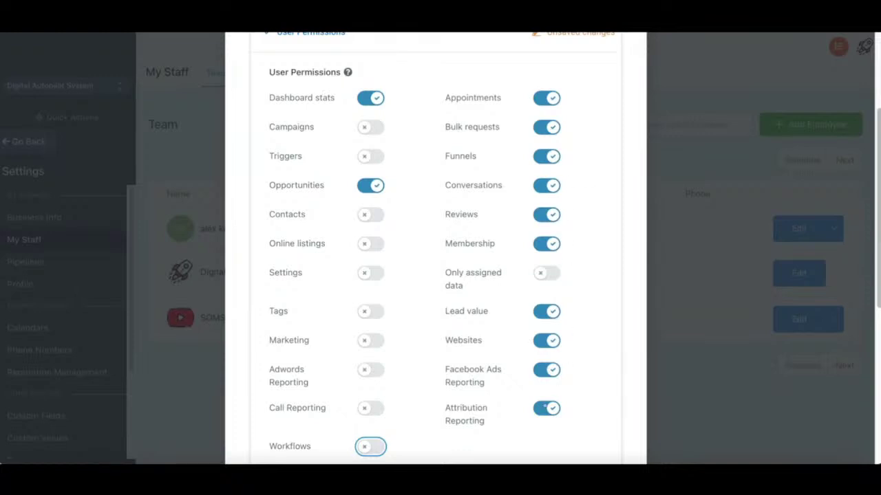
In the right column, toggle off Attribution Reporting, Facebook Ads Reporting, Websites, Lead value and Membership
{"action": "left_click", "coordinate": [546, 408]}
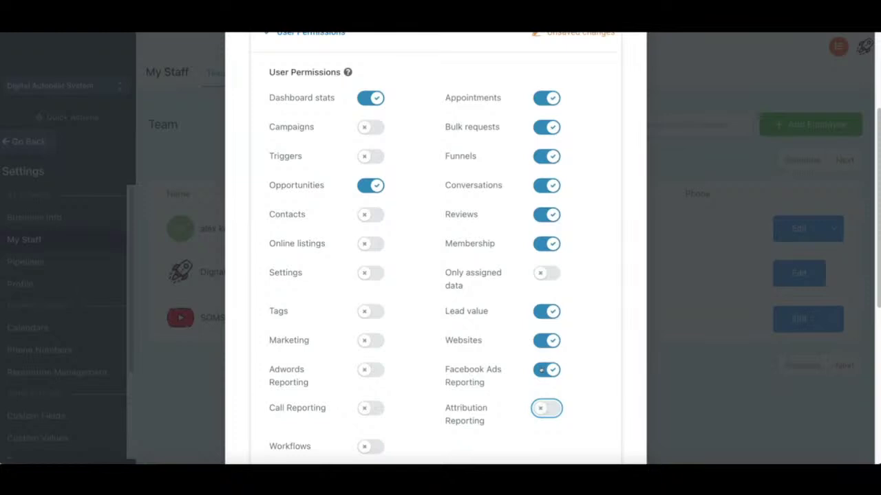
{"action": "left_click", "coordinate": [541, 370]}
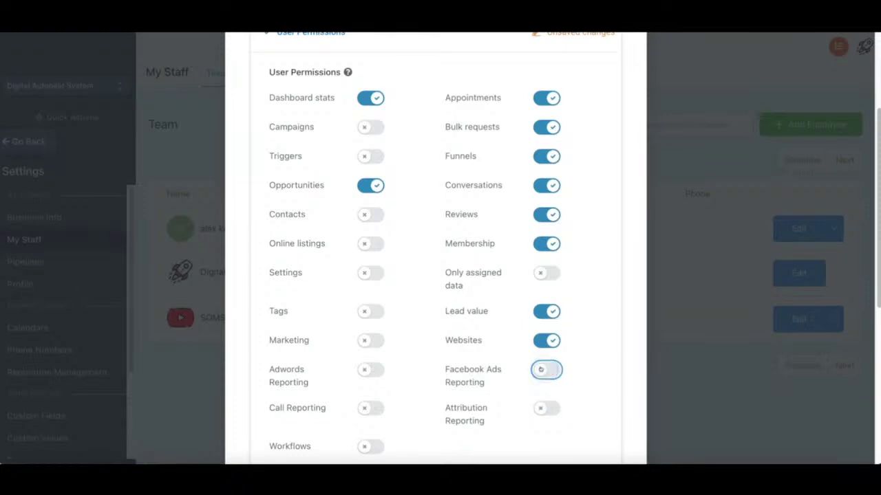
{"action": "left_click", "coordinate": [537, 340]}
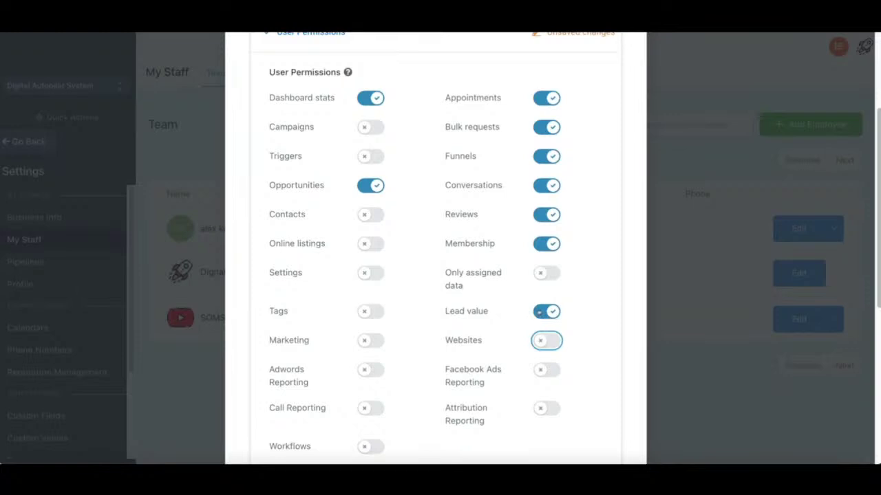
{"action": "left_click", "coordinate": [540, 312]}
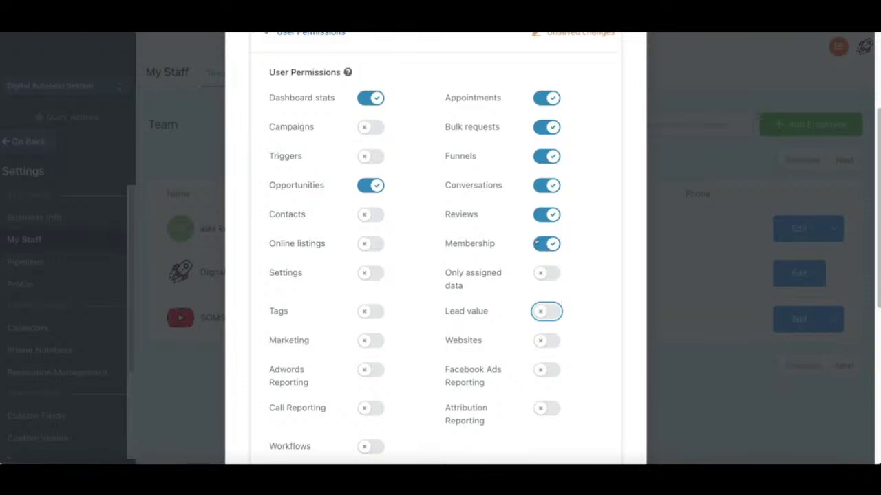
{"action": "left_click", "coordinate": [536, 242]}
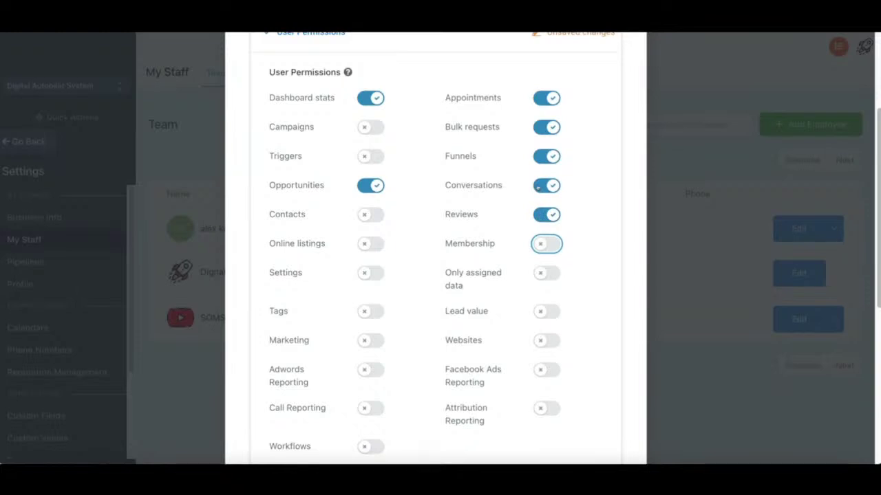
Switch on Only assigned data and confirm the visibility warning
{"action": "triple_click", "coordinate": [470, 287]}
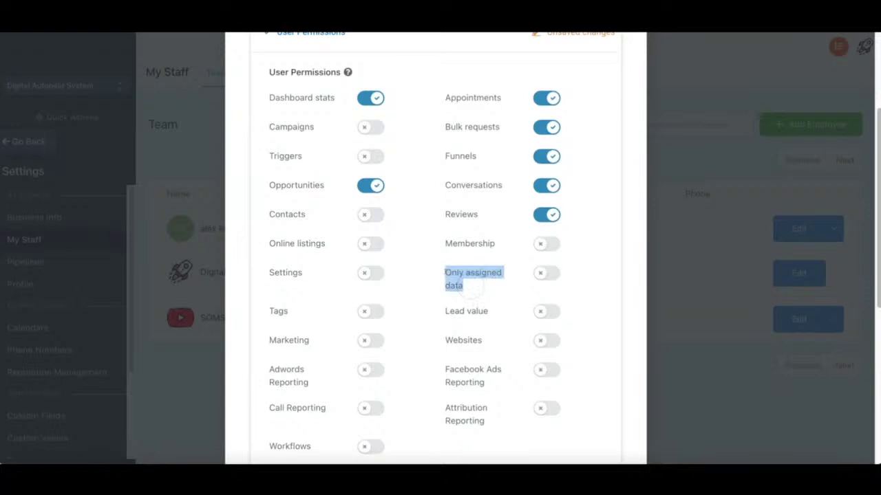
{"action": "left_click", "coordinate": [487, 289]}
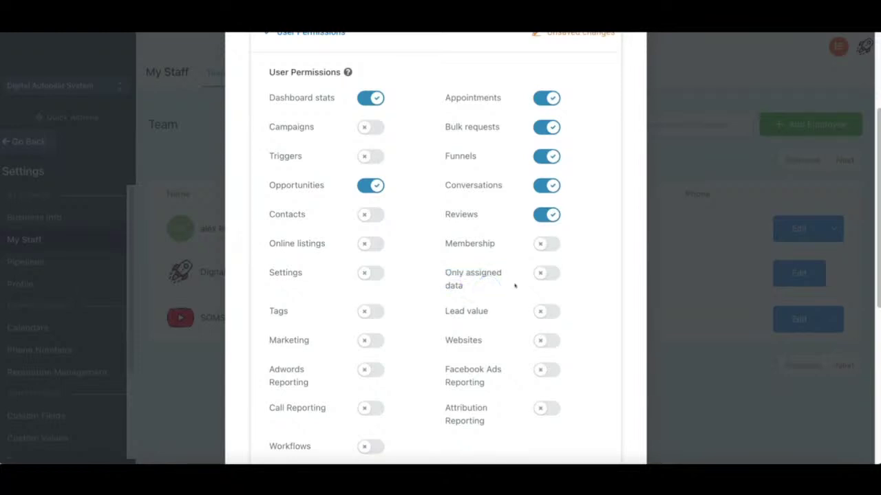
{"action": "triple_click", "coordinate": [489, 288]}
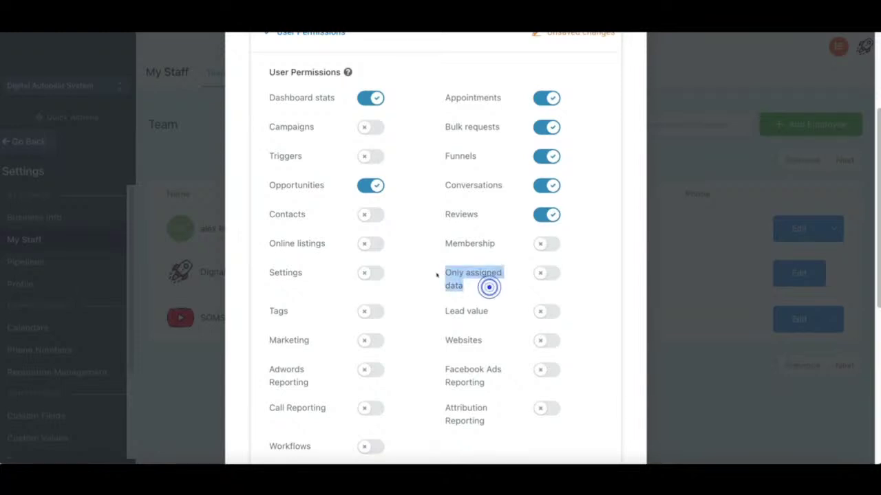
{"action": "left_click", "coordinate": [494, 282]}
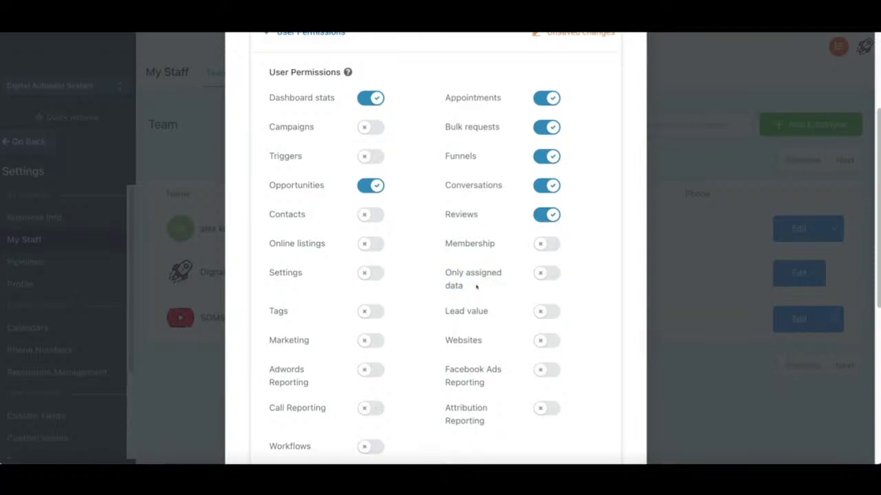
{"action": "left_click_drag", "start_coordinate": [471, 286], "coordinate": [455, 286]}
{"action": "left_click", "coordinate": [570, 279]}
{"action": "left_click", "coordinate": [554, 274]}
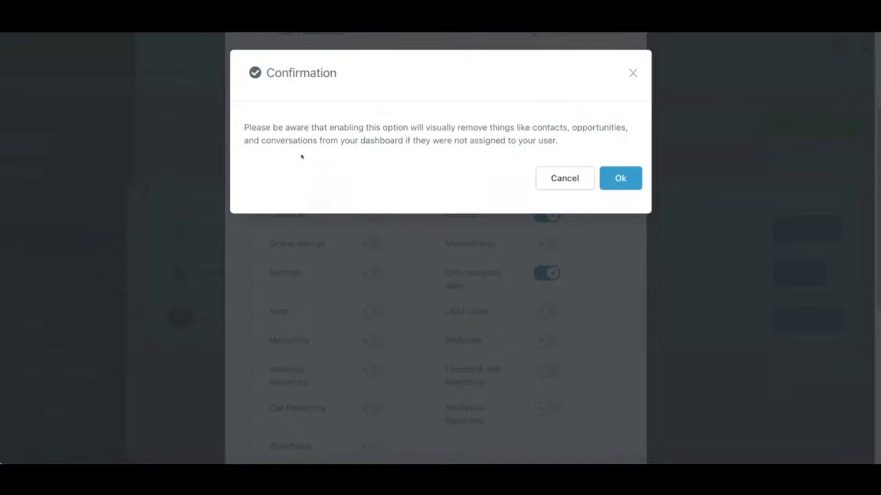
{"action": "left_click", "coordinate": [633, 183]}
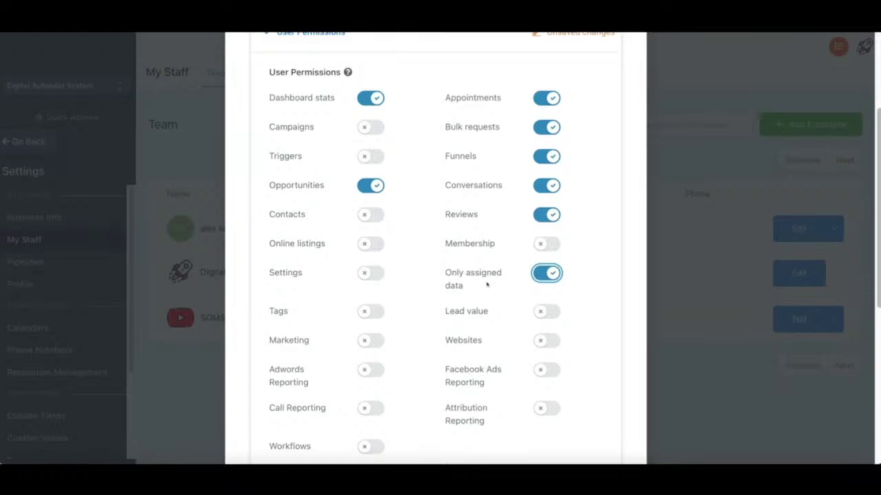
Re-enable Only assigned data and accept the warning again
{"action": "triple_click", "coordinate": [480, 284]}
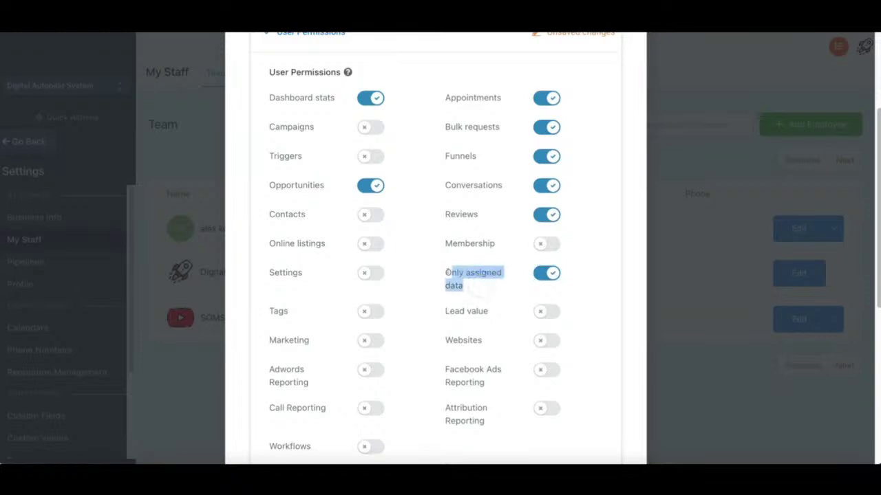
{"action": "left_click", "coordinate": [544, 275]}
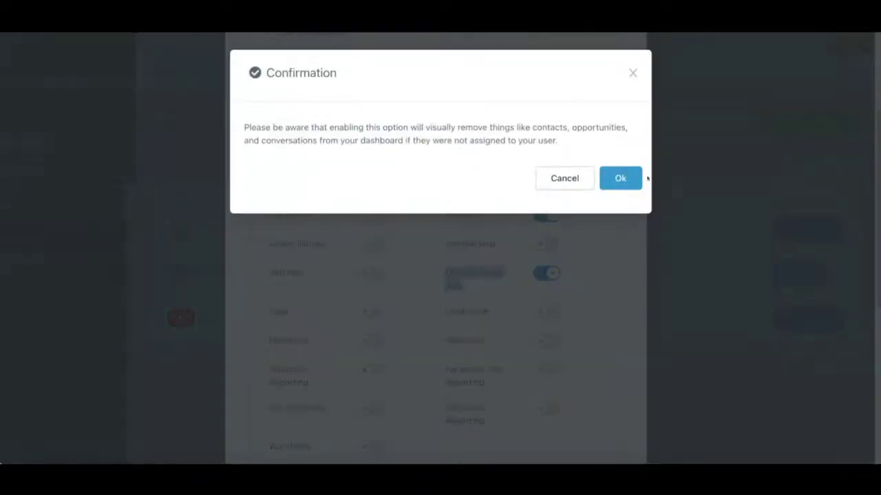
{"action": "left_click", "coordinate": [621, 180]}
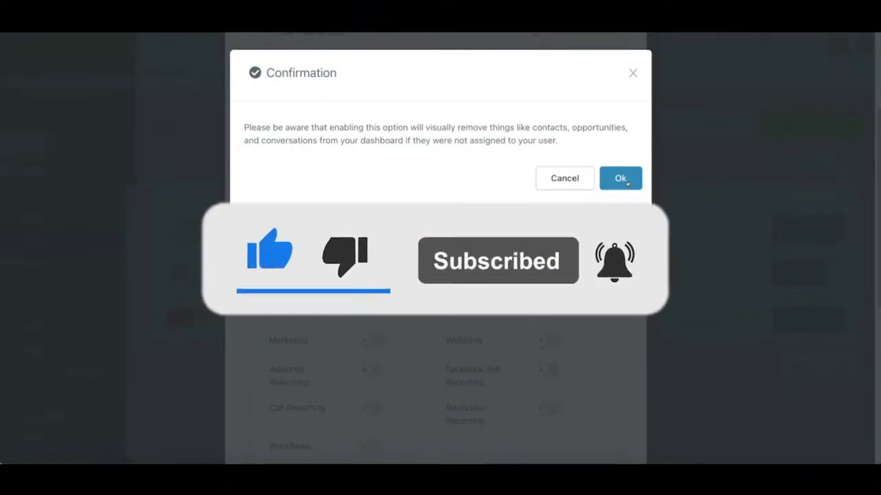
{"action": "left_click", "coordinate": [627, 181]}
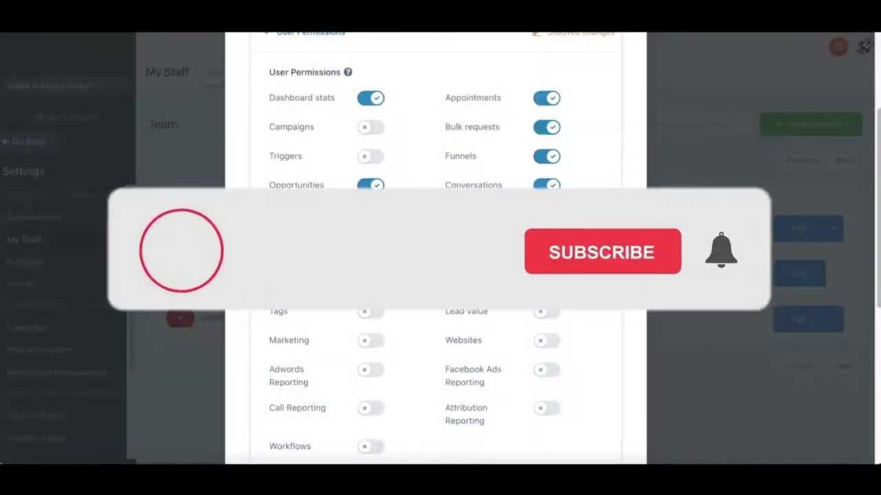
{"action": "left_click", "coordinate": [575, 280]}
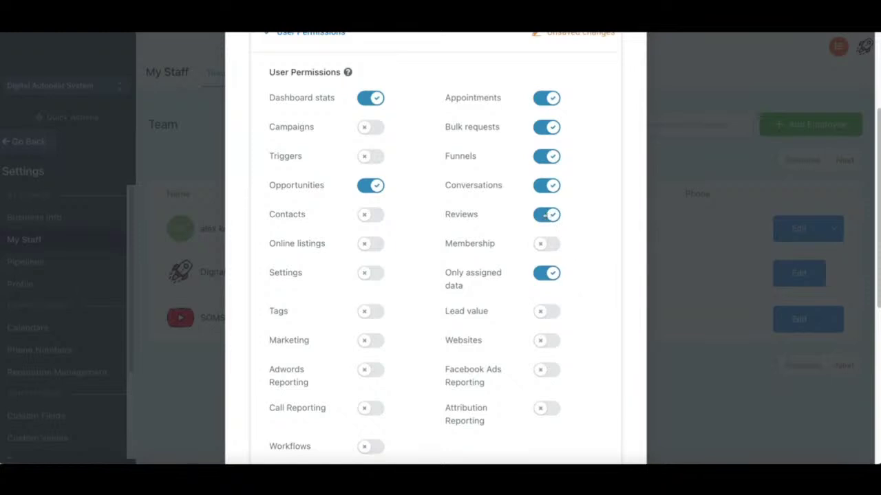
Turn off Reviews and Funnels, leaving Conversations switched on
{"action": "left_click", "coordinate": [543, 215]}
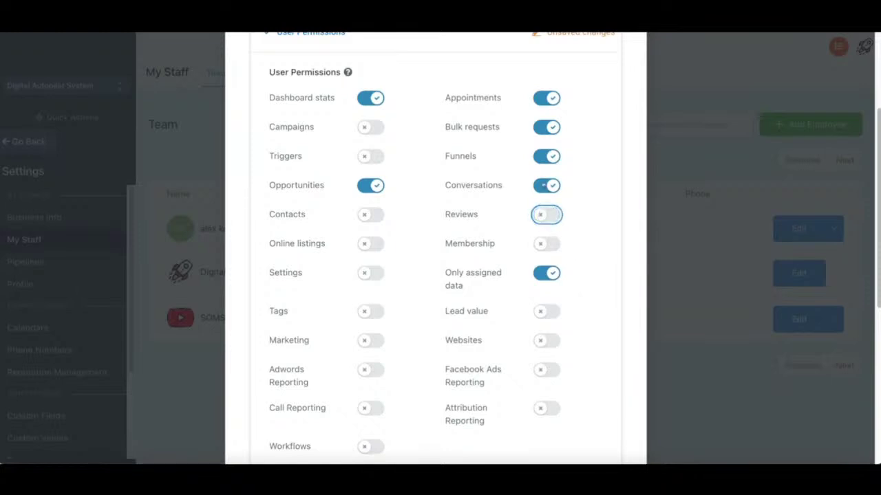
{"action": "left_click", "coordinate": [540, 157]}
{"action": "left_click", "coordinate": [542, 186]}
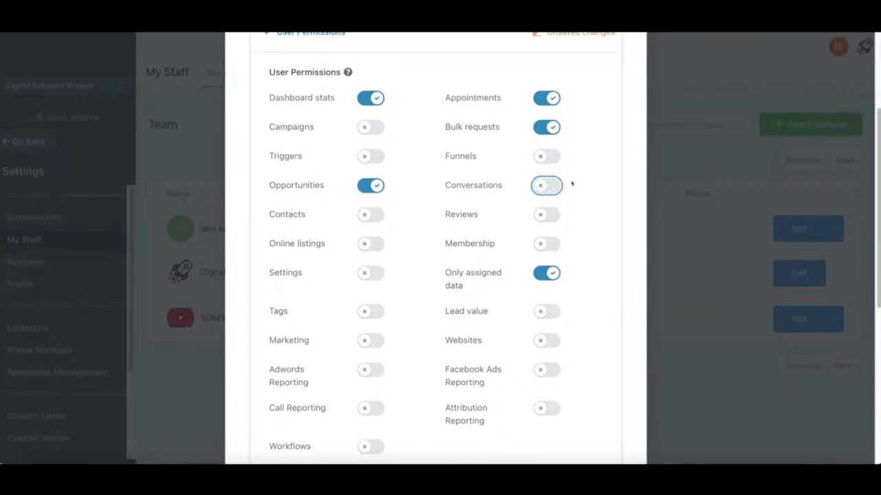
{"action": "left_click", "coordinate": [554, 185]}
{"action": "scroll", "coordinate": [488, 214], "scroll_direction": "down", "scroll_amount": 2}
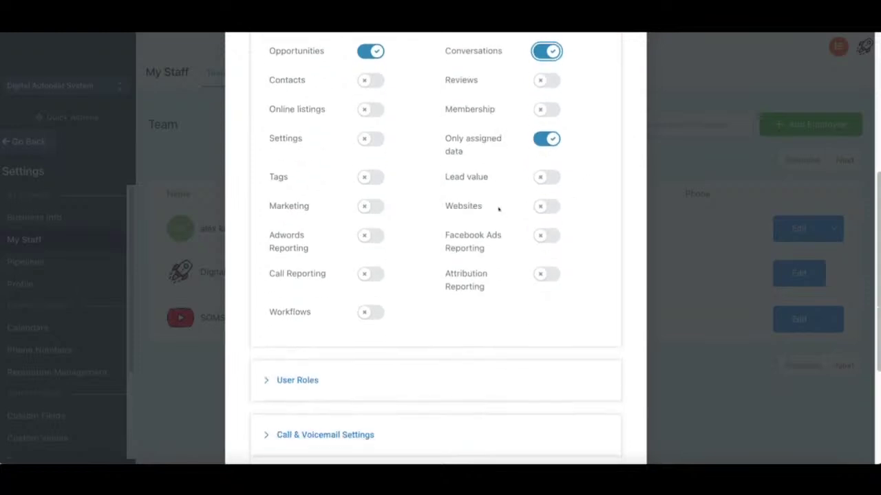
{"action": "scroll", "coordinate": [495, 223], "scroll_direction": "up", "scroll_amount": 3}
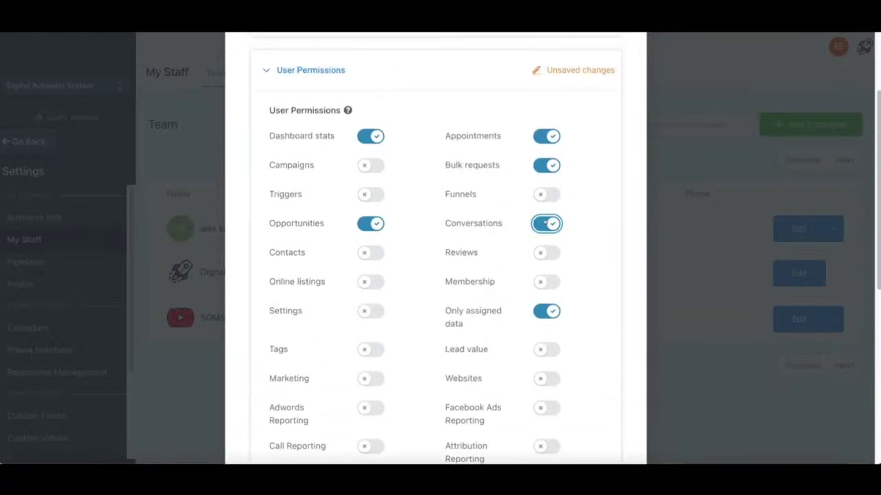
{"action": "scroll", "coordinate": [576, 246], "scroll_direction": "down", "scroll_amount": 4}
{"action": "scroll", "coordinate": [493, 250], "scroll_direction": "up", "scroll_amount": 5}
{"action": "scroll", "coordinate": [573, 292], "scroll_direction": "down", "scroll_amount": 2}
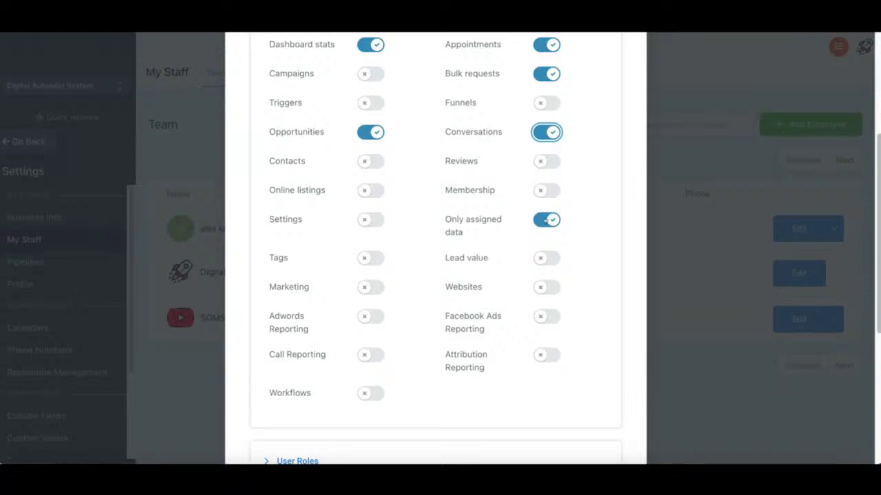
{"action": "scroll", "coordinate": [501, 238], "scroll_direction": "up", "scroll_amount": 3}
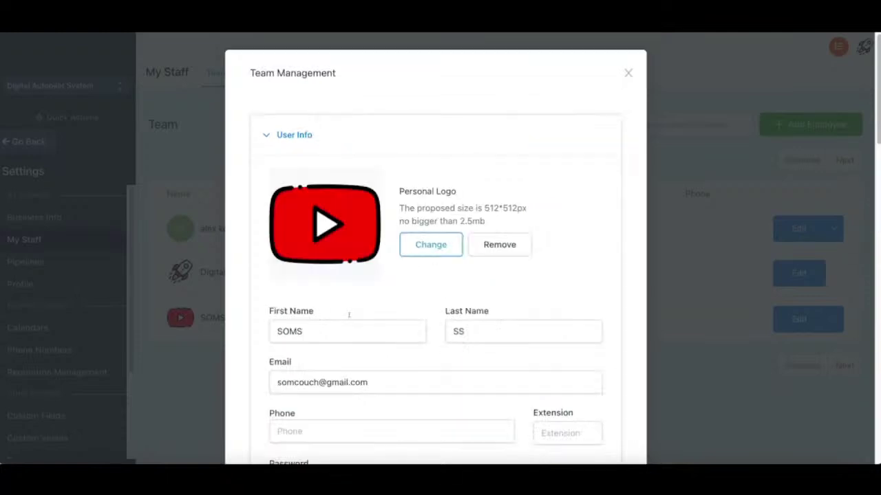
{"action": "scroll", "coordinate": [349, 319], "scroll_direction": "down", "scroll_amount": 1}
{"action": "scroll", "coordinate": [488, 309], "scroll_direction": "down", "scroll_amount": 5}
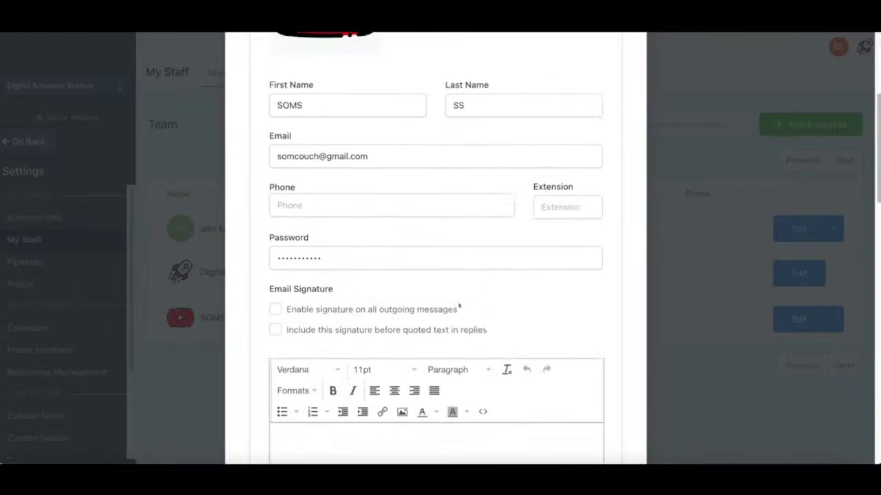
{"action": "scroll", "coordinate": [367, 301], "scroll_direction": "down", "scroll_amount": 10}
{"action": "scroll", "coordinate": [447, 299], "scroll_direction": "down", "scroll_amount": 6}
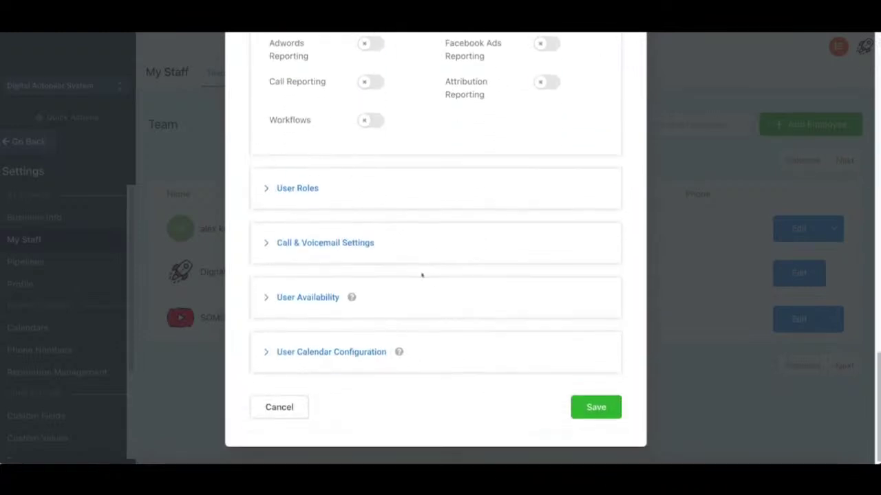
Set the employee's User Role to User
{"action": "left_click", "coordinate": [313, 188]}
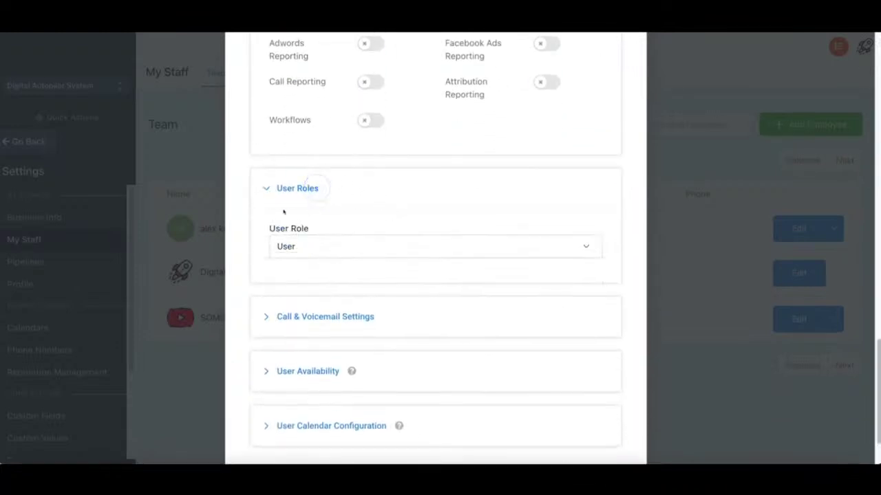
{"action": "left_click", "coordinate": [313, 246]}
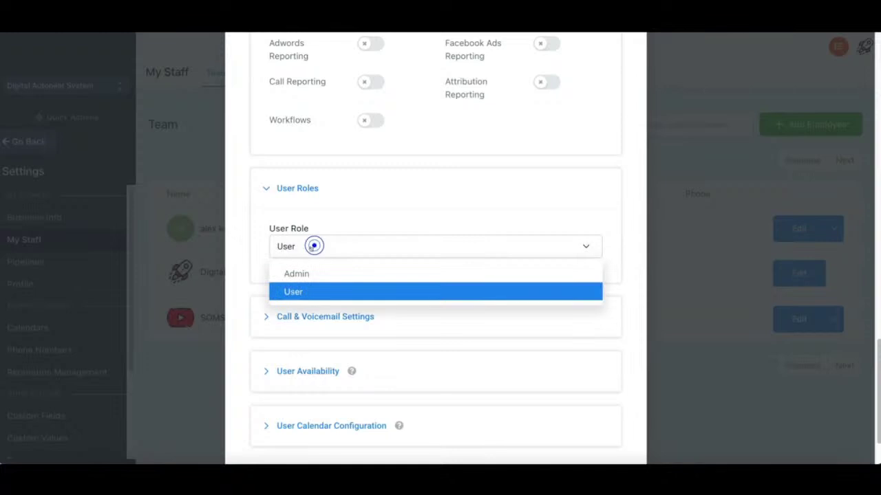
{"action": "left_click", "coordinate": [294, 292]}
Expand and collapse the Call & Voicemail, User Availability and Calendar Configuration sections
{"action": "left_click", "coordinate": [291, 313]}
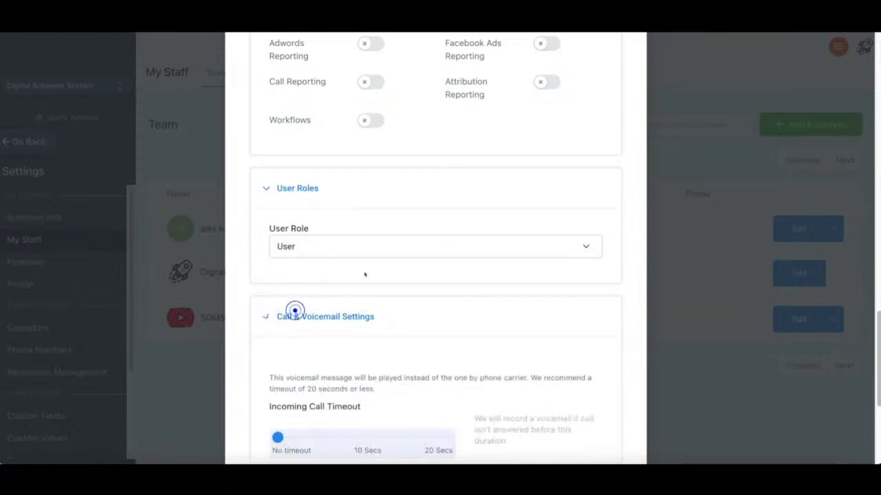
{"action": "scroll", "coordinate": [368, 275], "scroll_direction": "down", "scroll_amount": 4}
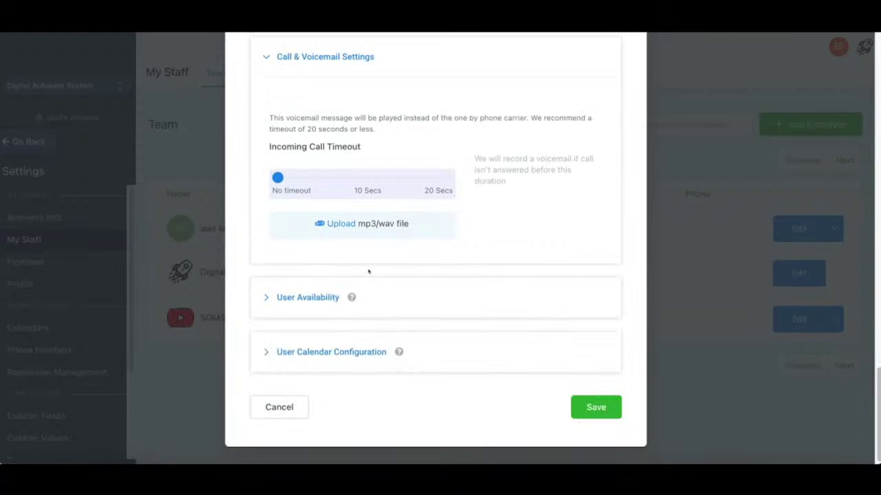
{"action": "left_click", "coordinate": [335, 295]}
{"action": "scroll", "coordinate": [327, 205], "scroll_direction": "down", "scroll_amount": 3}
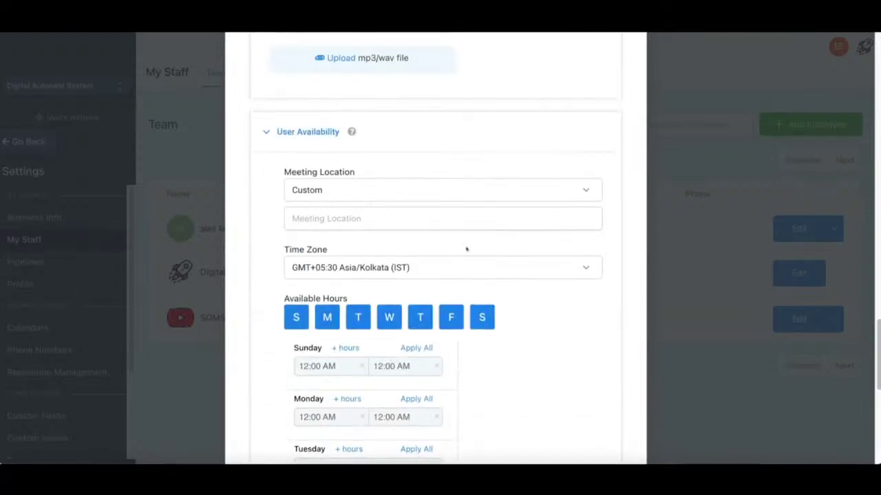
{"action": "scroll", "coordinate": [464, 234], "scroll_direction": "down", "scroll_amount": 6}
{"action": "scroll", "coordinate": [413, 244], "scroll_direction": "up", "scroll_amount": 6}
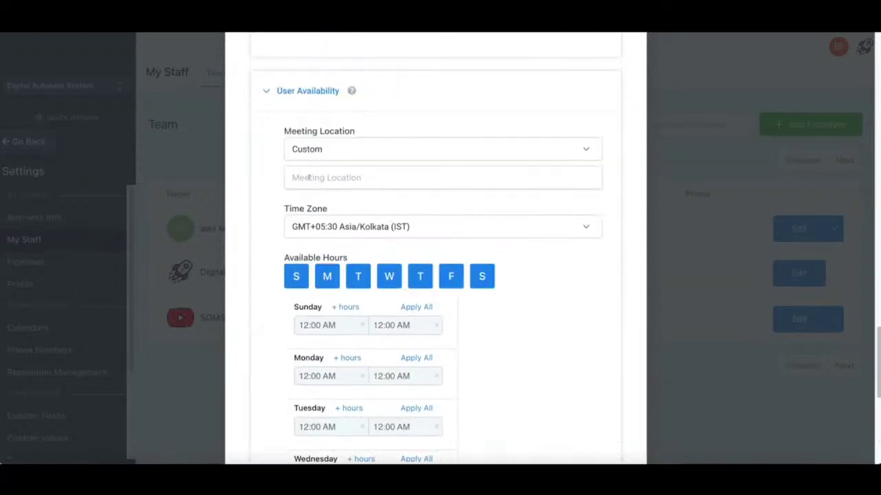
{"action": "left_click", "coordinate": [353, 147]}
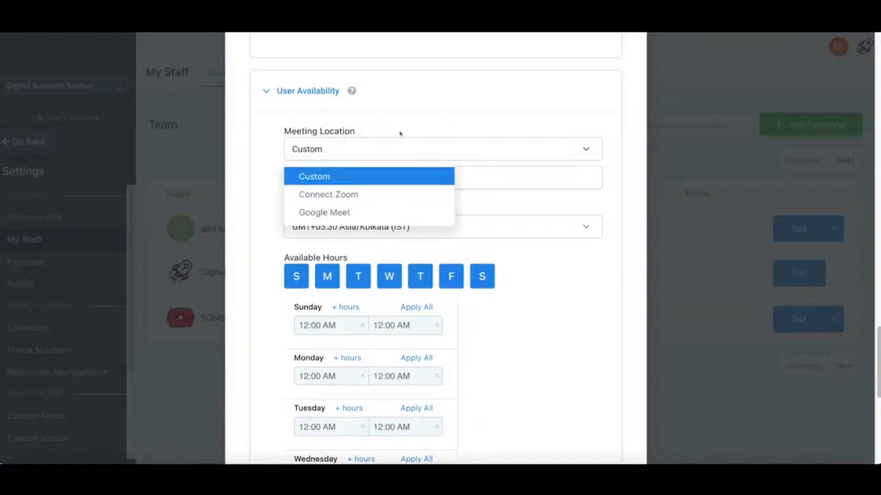
{"action": "left_click", "coordinate": [344, 93]}
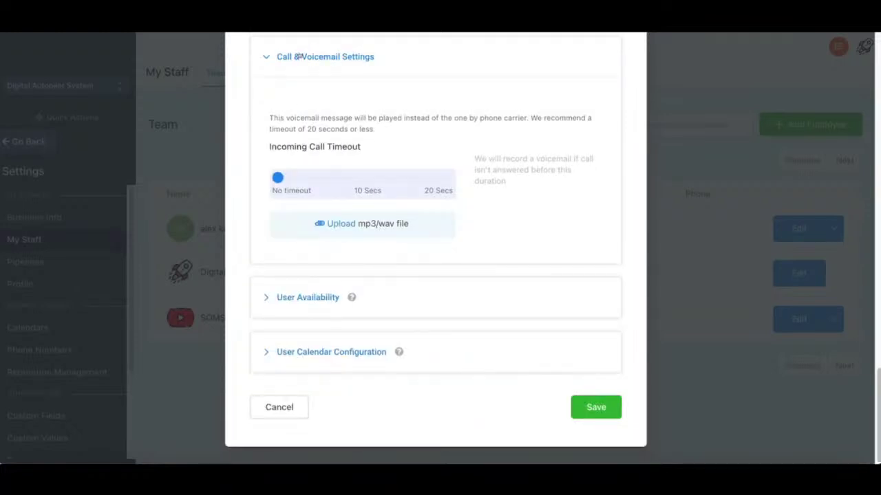
{"action": "left_click", "coordinate": [298, 57]}
{"action": "left_click", "coordinate": [330, 351]}
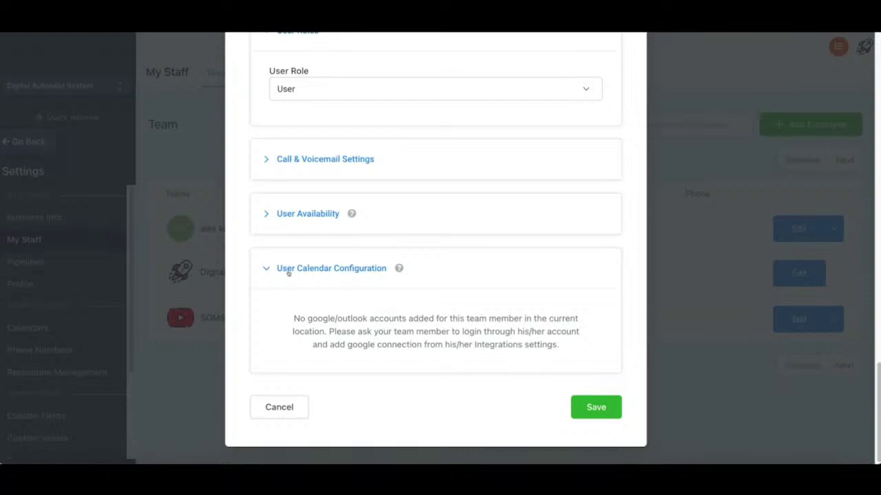
{"action": "left_click", "coordinate": [282, 268]}
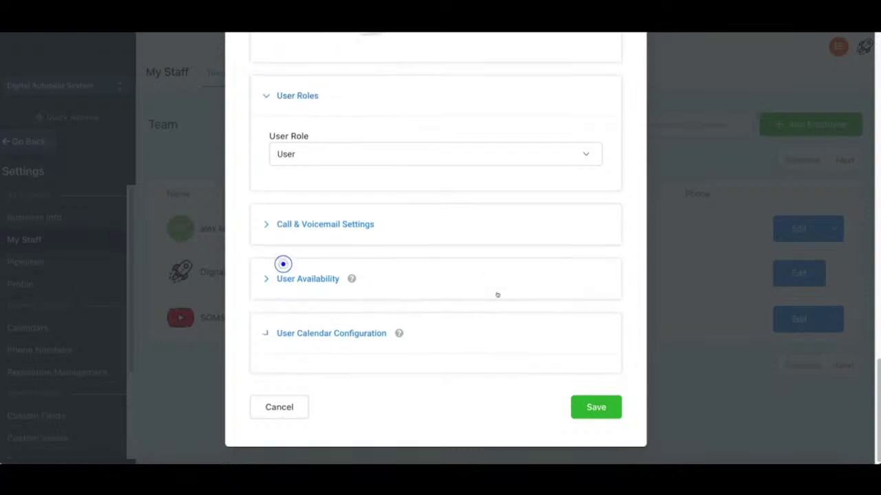
Save the staff member's restricted role and permissions, then select their e-mail in the team list
{"action": "left_click", "coordinate": [585, 409]}
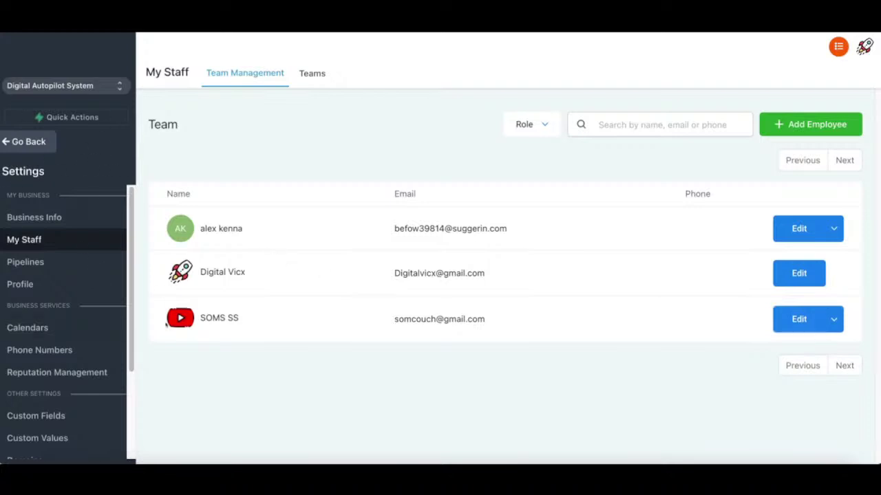
{"action": "left_click_drag", "start_coordinate": [501, 317], "coordinate": [393, 319]}
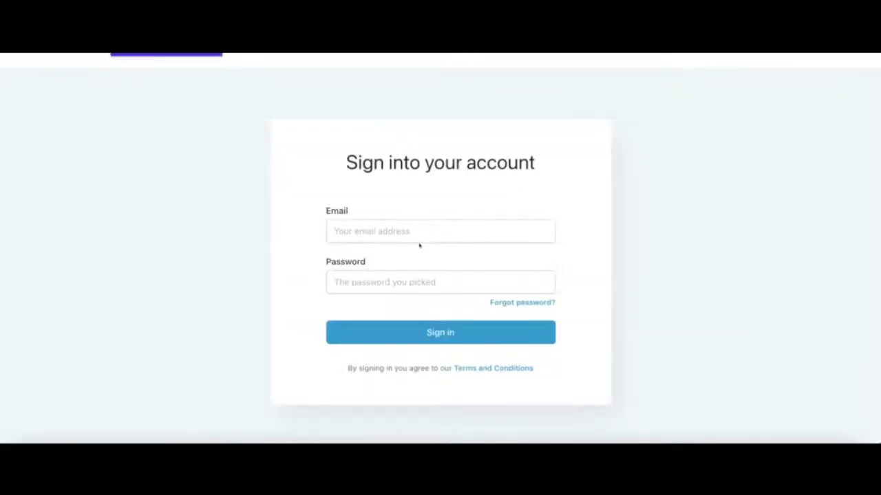
Sign in with the new staff member's e-mail address and password
{"action": "left_click", "coordinate": [419, 232]}
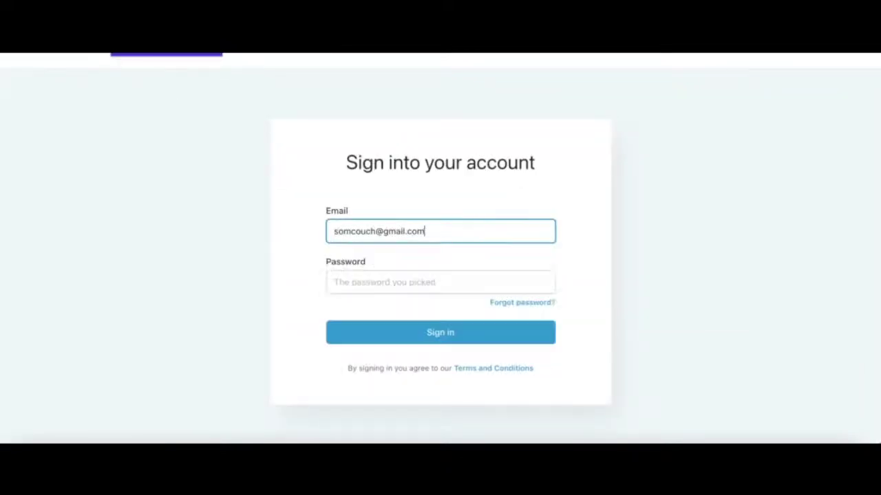
{"action": "left_click", "coordinate": [335, 281]}
{"action": "type", "text": "•••••••••••••"}
{"action": "left_click", "coordinate": [425, 324]}
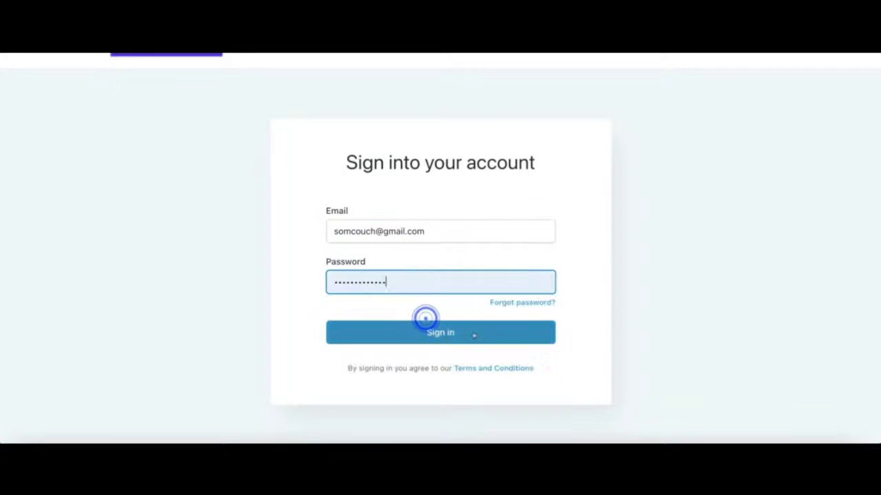
Request the emailed security code, paste it in and confirm it
{"action": "left_click", "coordinate": [454, 247]}
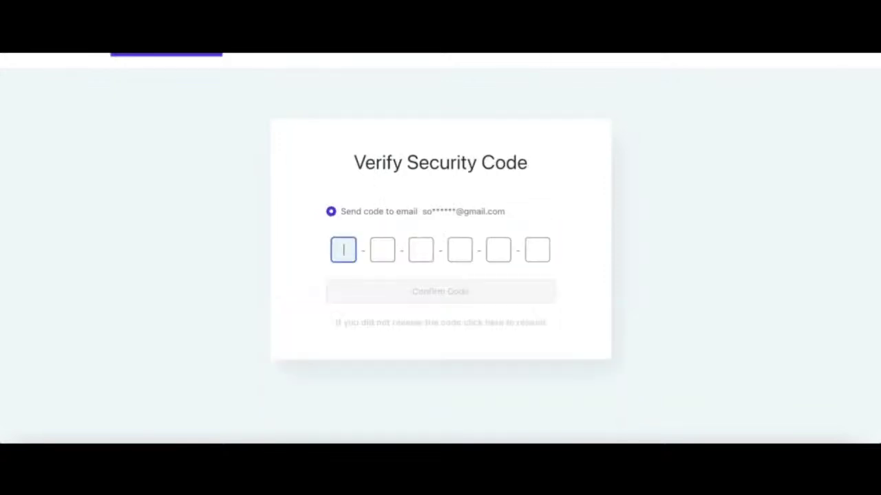
{"action": "left_click", "coordinate": [530, 292]}
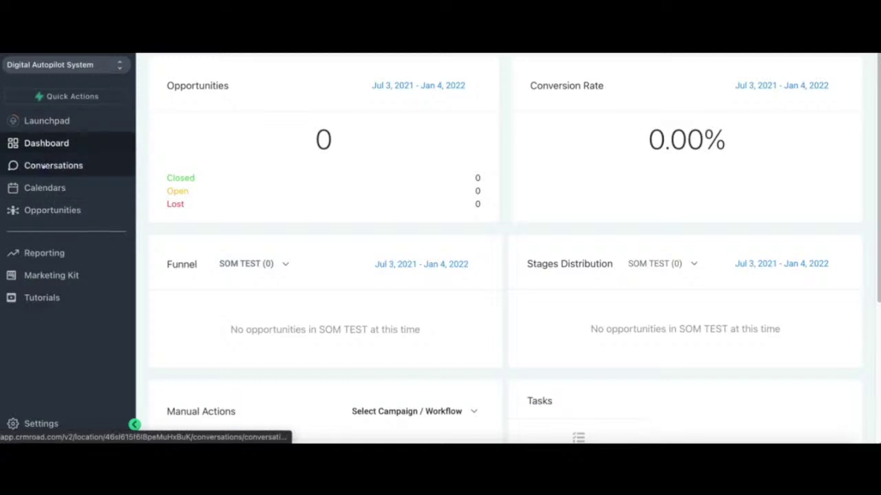
Visit Calendars, Opportunities, Conversations, Dashboard, Appointments Report and Marketing Kit, ending on Profile settings
{"action": "left_click", "coordinate": [45, 188]}
{"action": "left_click", "coordinate": [50, 210]}
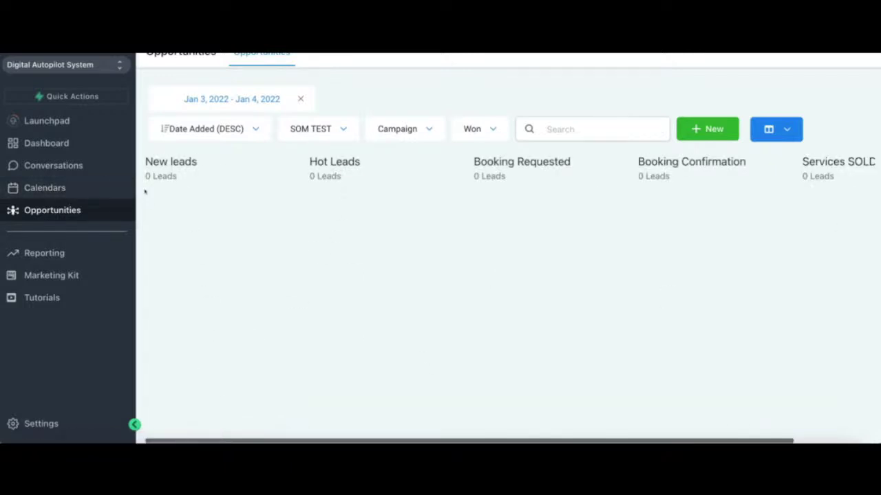
{"action": "left_click", "coordinate": [20, 188]}
{"action": "left_click", "coordinate": [52, 166]}
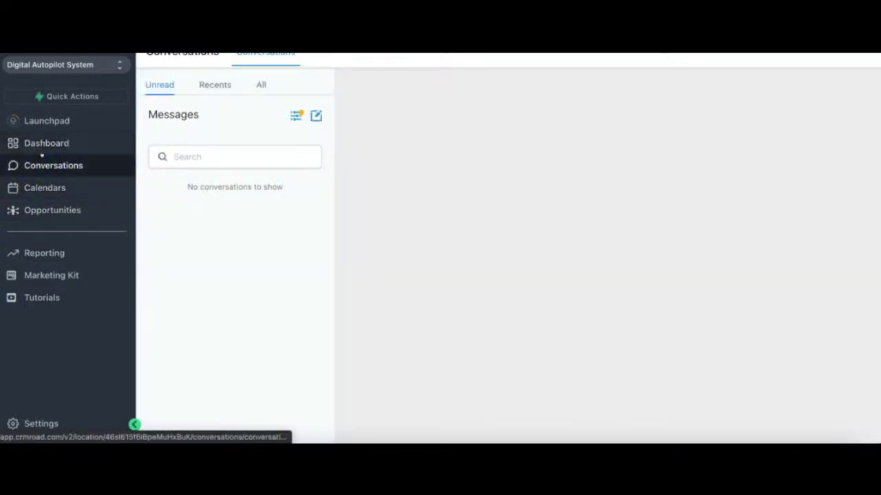
{"action": "left_click", "coordinate": [44, 144]}
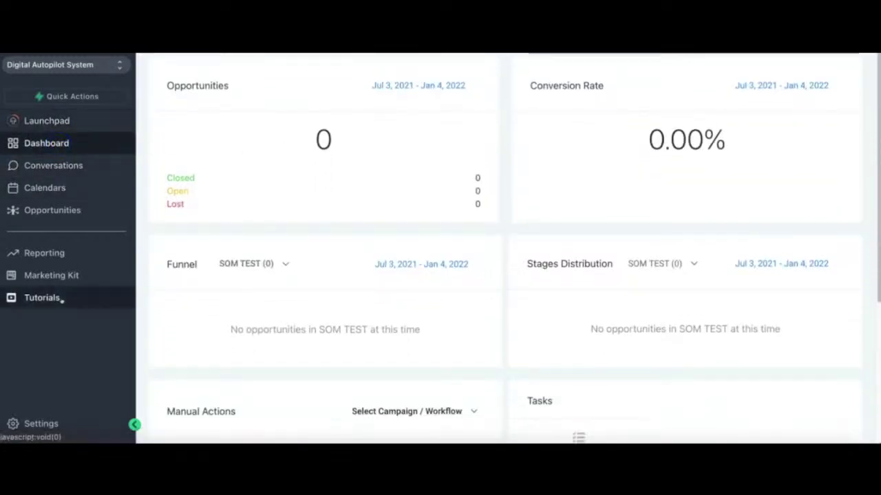
{"action": "left_click", "coordinate": [48, 254]}
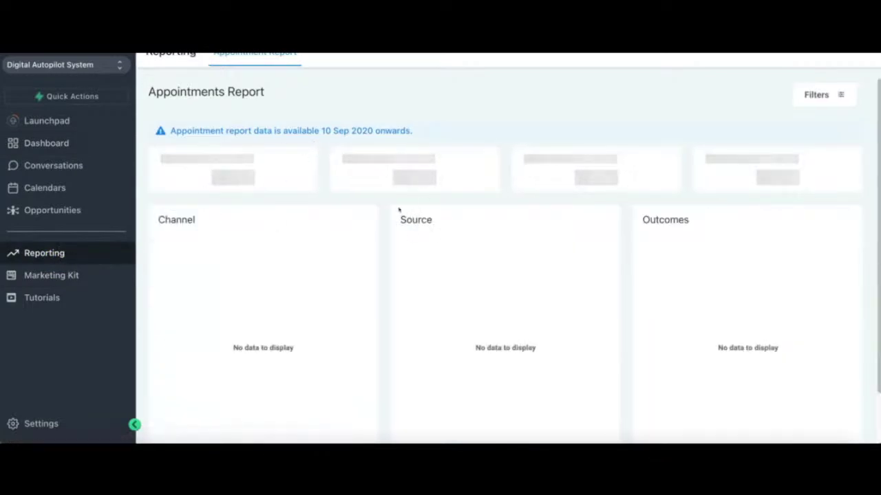
{"action": "left_click", "coordinate": [66, 277]}
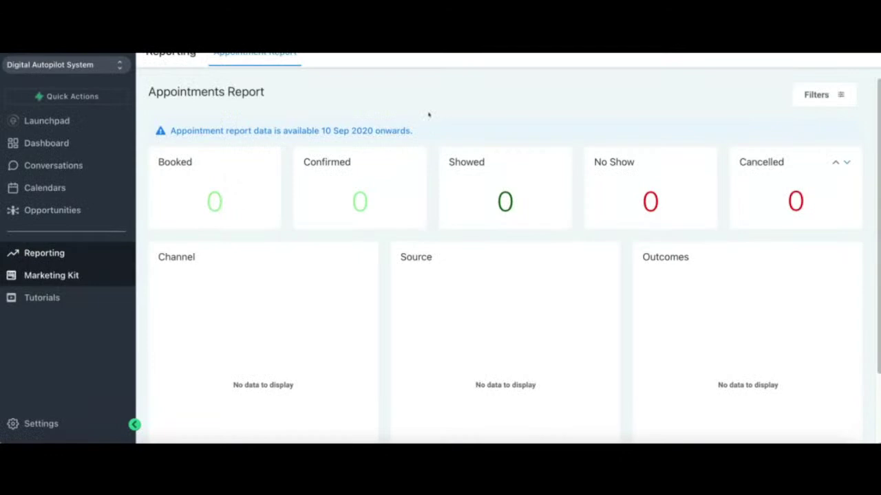
{"action": "left_click", "coordinate": [42, 423]}
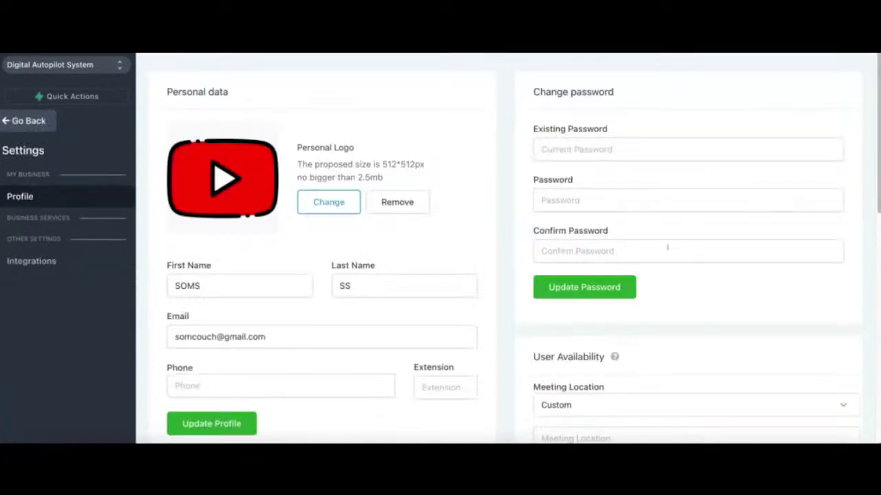
Leave the Profile settings and return to the Dashboard
{"action": "scroll", "coordinate": [527, 298], "scroll_direction": "down", "scroll_amount": 10}
{"action": "scroll", "coordinate": [525, 295], "scroll_direction": "up", "scroll_amount": 10}
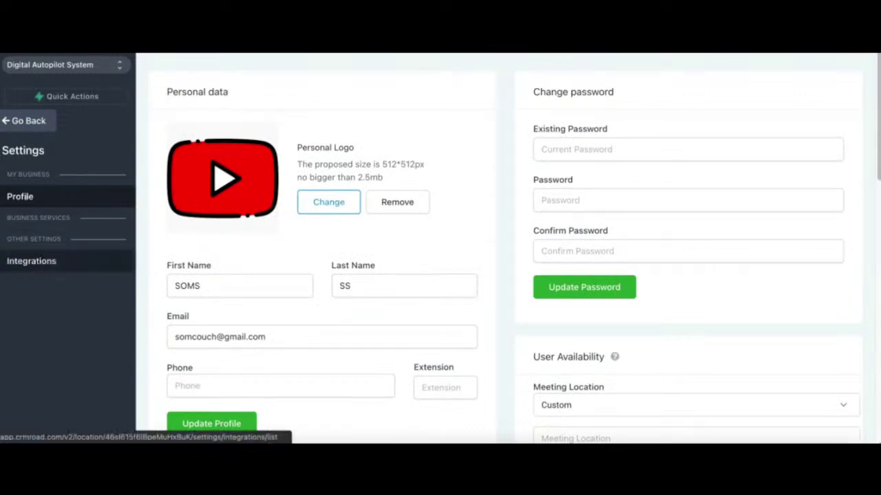
{"action": "left_click", "coordinate": [28, 121]}
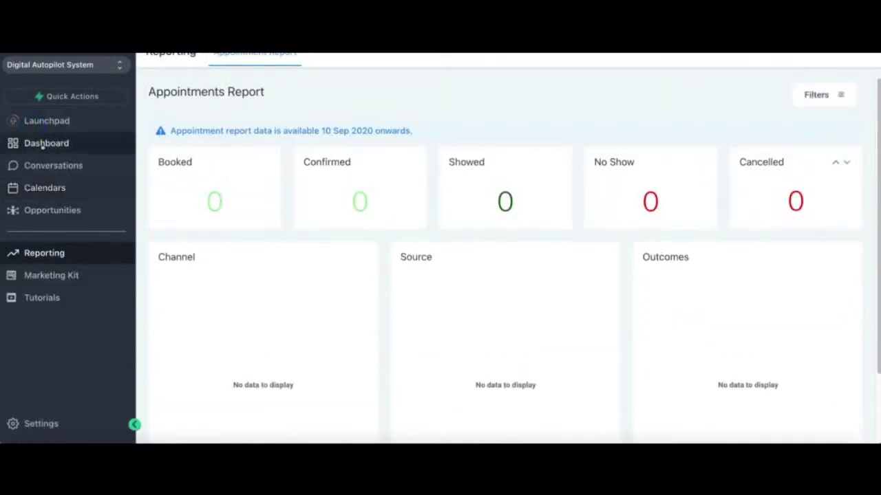
{"action": "left_click", "coordinate": [44, 144]}
Check the Recents, All and Unread conversation lists, then go back to the Dashboard
{"action": "scroll", "coordinate": [147, 173], "scroll_direction": "down", "scroll_amount": 1}
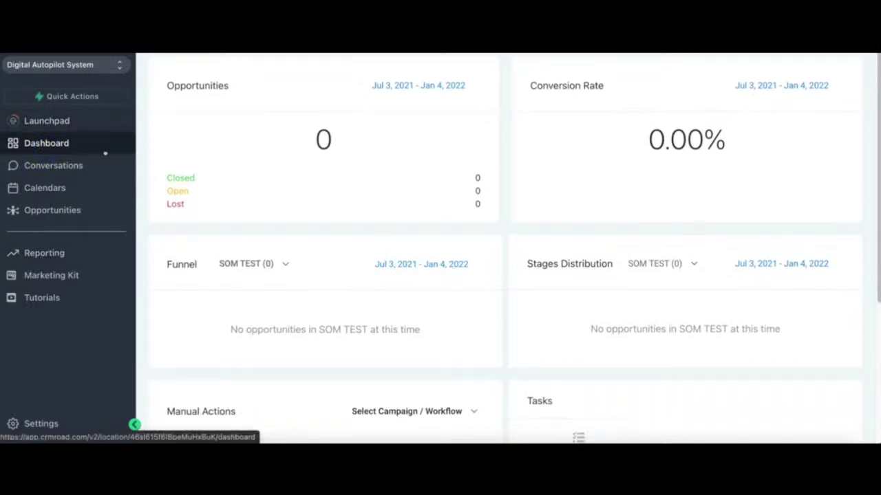
{"action": "left_click", "coordinate": [58, 163]}
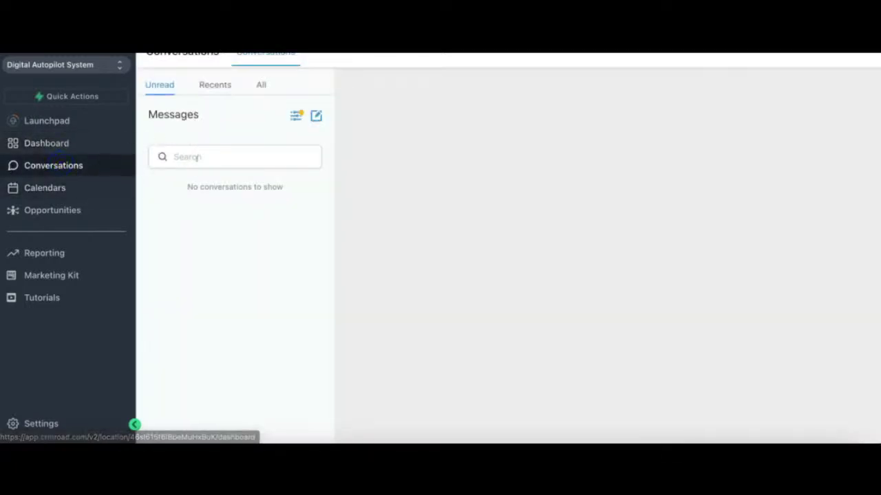
{"action": "left_click", "coordinate": [215, 84]}
{"action": "left_click", "coordinate": [262, 85]}
{"action": "left_click", "coordinate": [161, 85]}
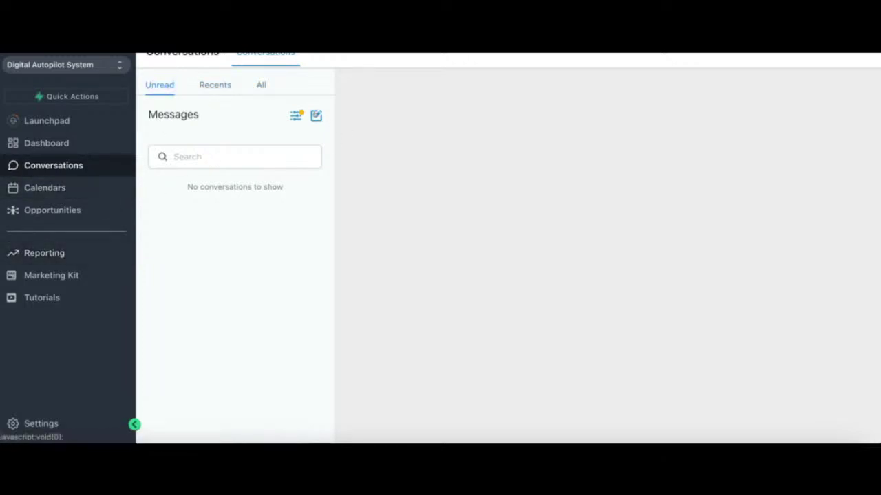
{"action": "left_click", "coordinate": [34, 143]}
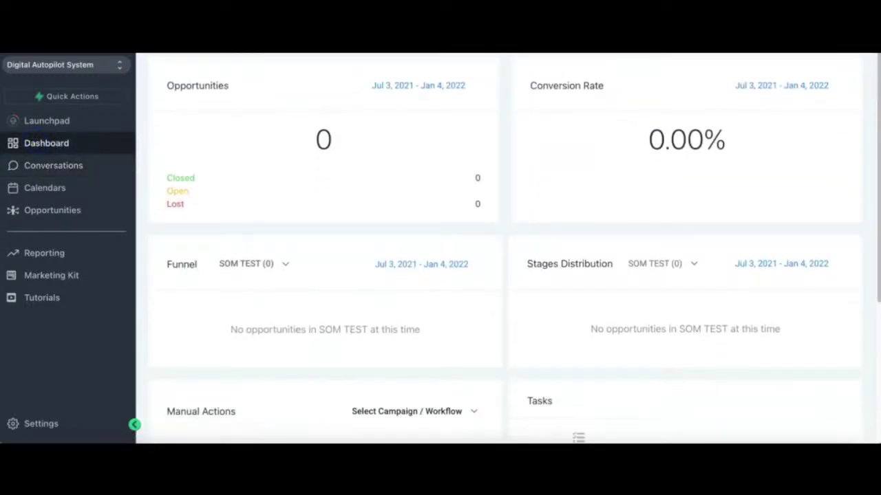
Sign out of the staff account, sign in with the saved login, and request a security code
{"action": "left_click", "coordinate": [817, 45]}
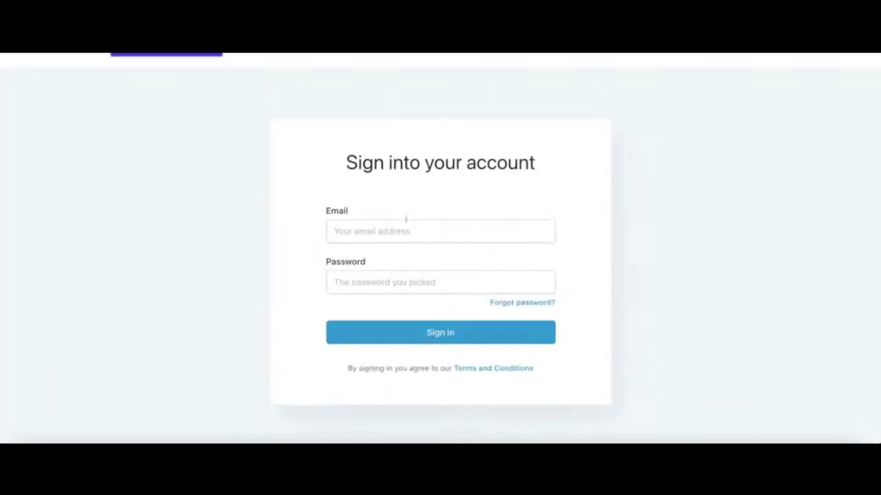
{"action": "left_click", "coordinate": [406, 229]}
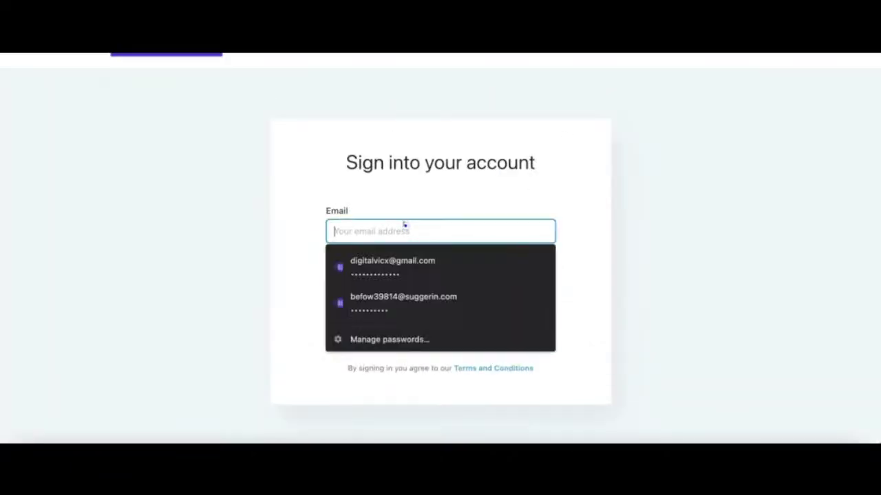
{"action": "left_click", "coordinate": [397, 268]}
{"action": "left_click", "coordinate": [487, 336]}
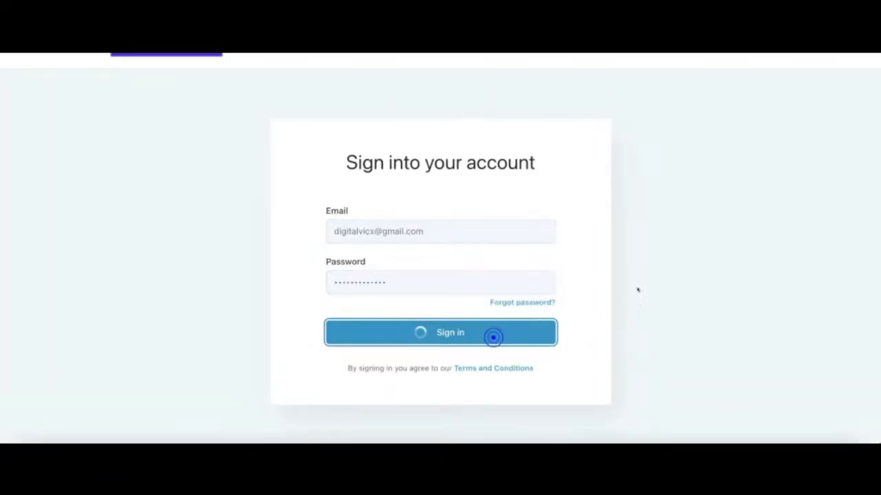
{"action": "left_click", "coordinate": [452, 238]}
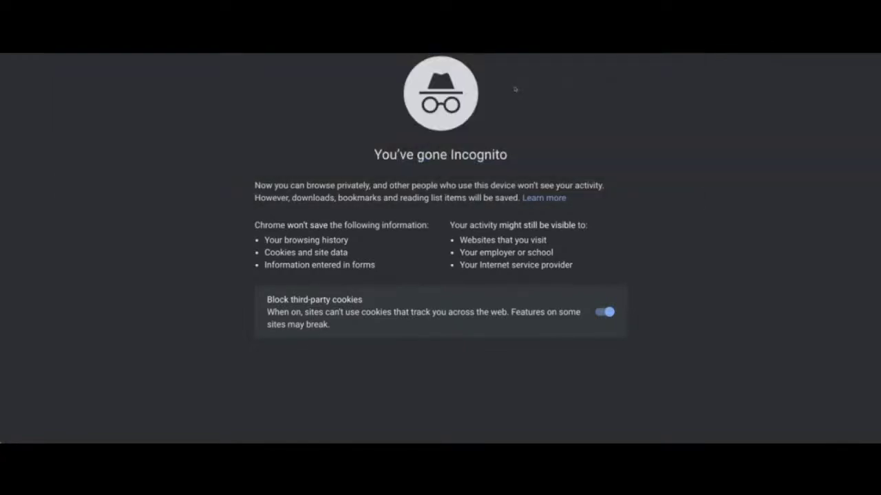
Load the Digital Autopilot System website and scroll through its services to Reputation Management Tools
{"action": "key", "text": "Return"}
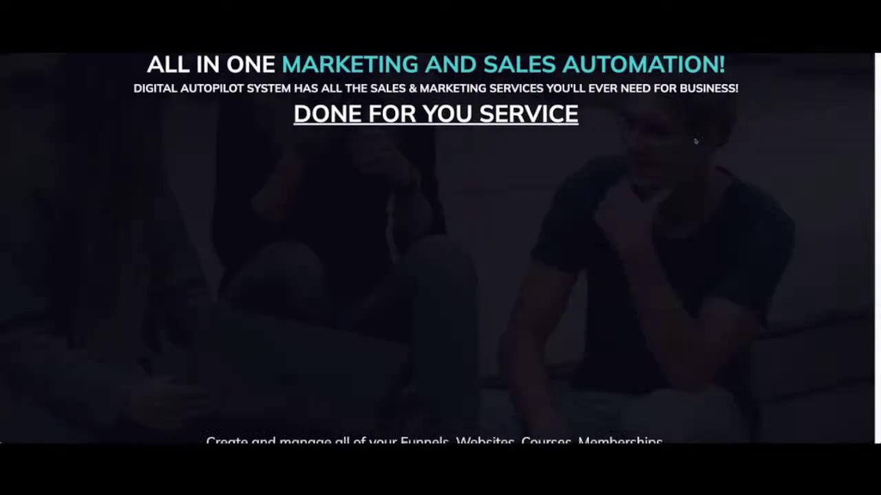
{"action": "scroll", "coordinate": [695, 141], "scroll_direction": "down", "scroll_amount": 15}
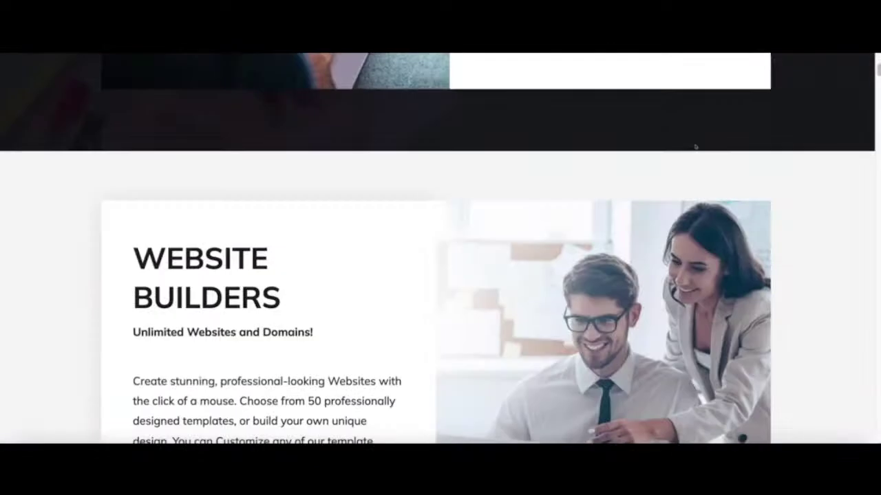
{"action": "scroll", "coordinate": [694, 144], "scroll_direction": "down", "scroll_amount": 15}
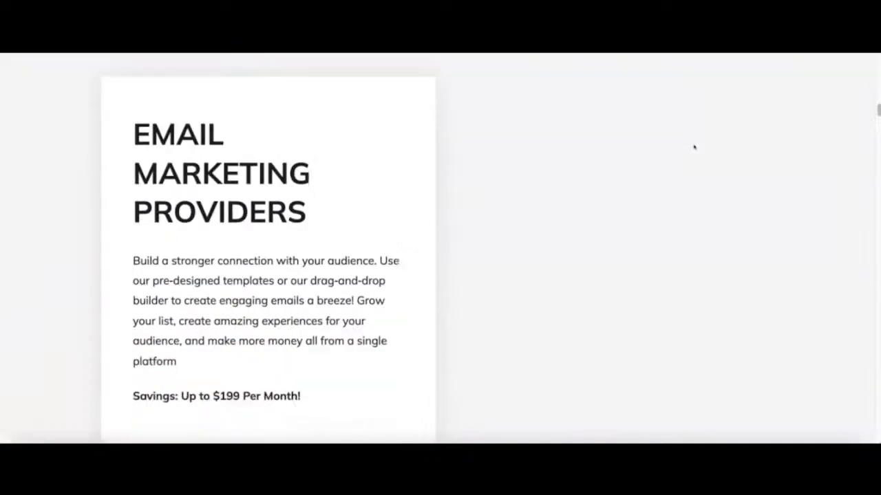
{"action": "scroll", "coordinate": [694, 147], "scroll_direction": "down", "scroll_amount": 15}
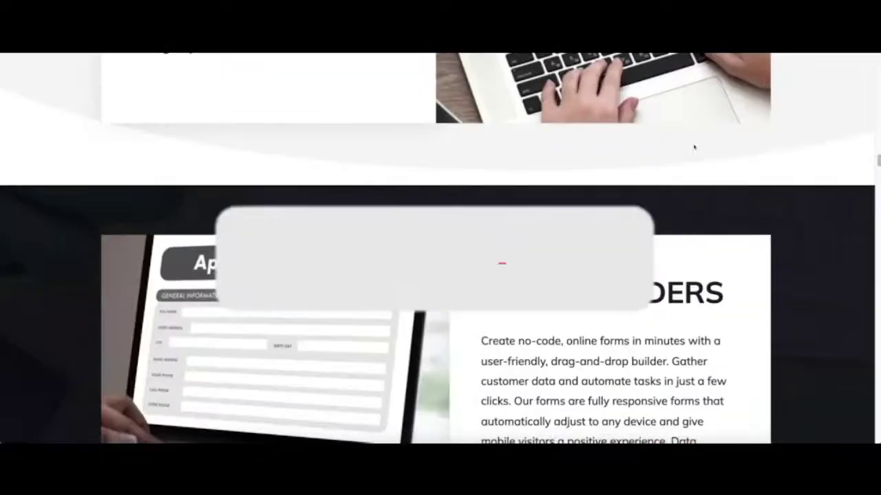
{"action": "scroll", "coordinate": [694, 147], "scroll_direction": "down", "scroll_amount": 12}
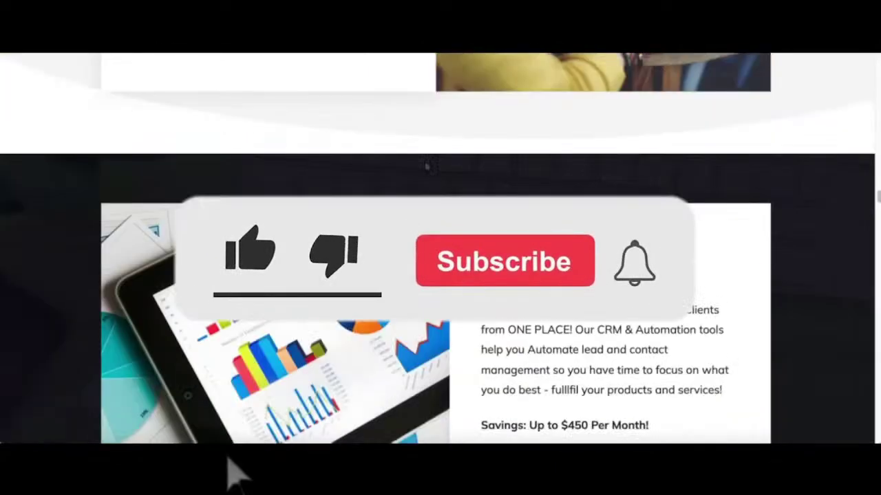
{"action": "scroll", "coordinate": [425, 167], "scroll_direction": "down", "scroll_amount": 5}
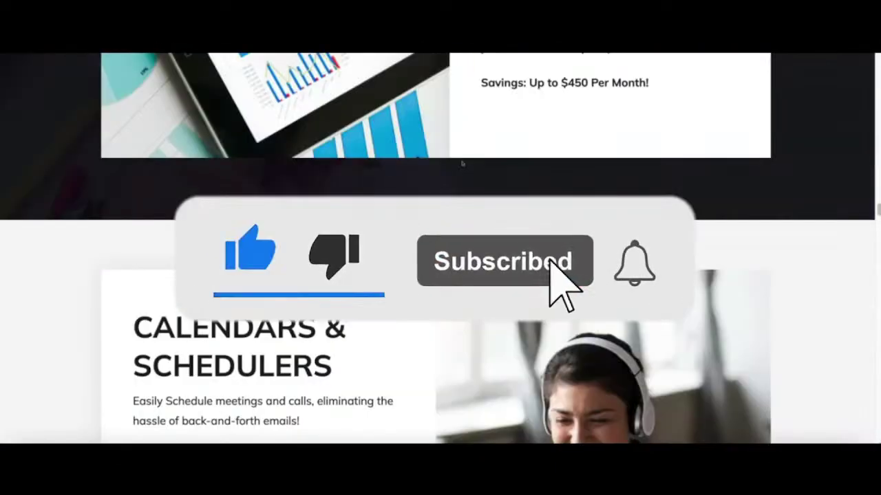
{"action": "scroll", "coordinate": [462, 163], "scroll_direction": "down", "scroll_amount": 18}
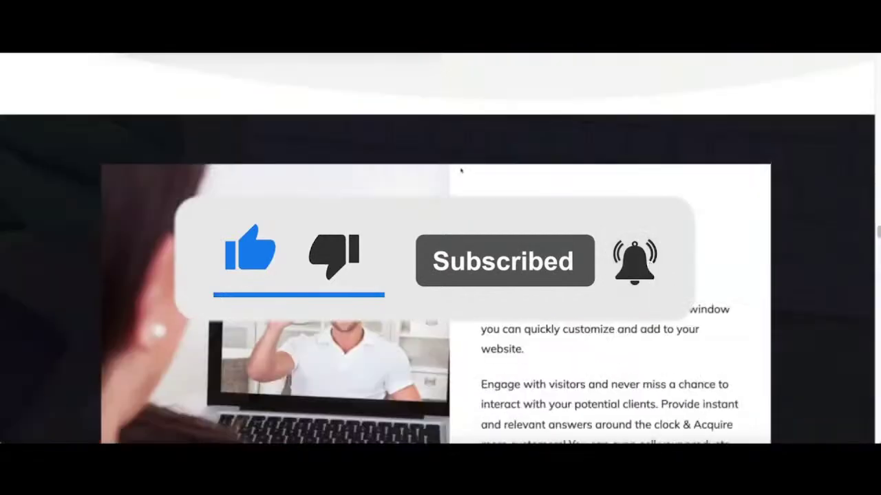
{"action": "scroll", "coordinate": [441, 248], "scroll_direction": "down", "scroll_amount": 10}
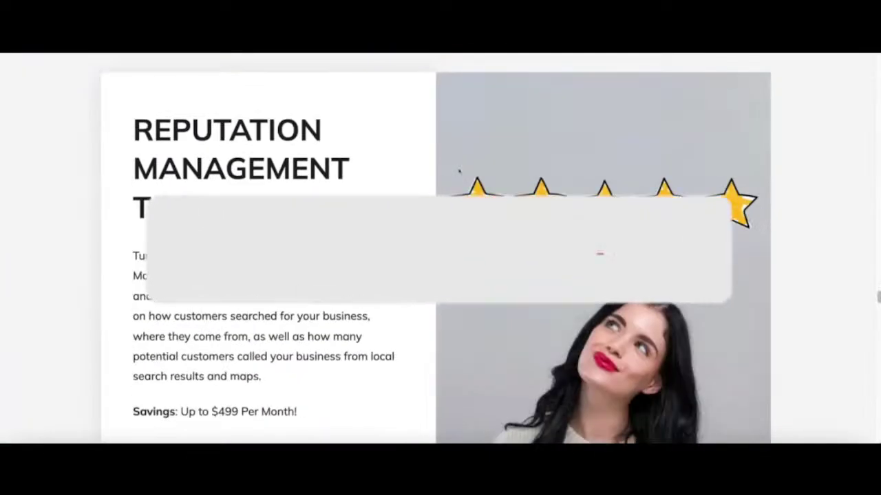